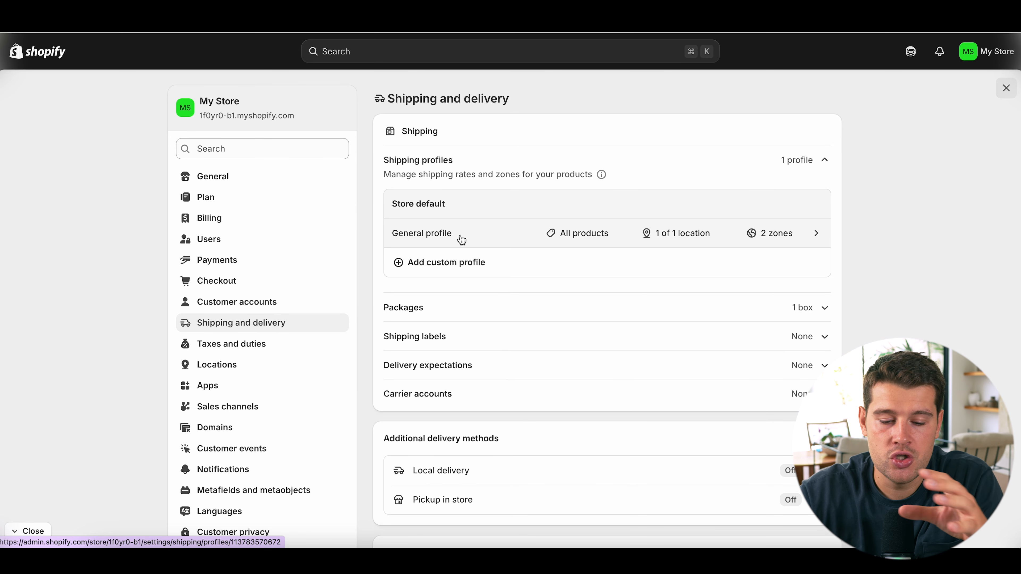
# Step: Look over the Shipping and delivery settings and open the General profile
pyautogui.scroll(-7, 430, 348)
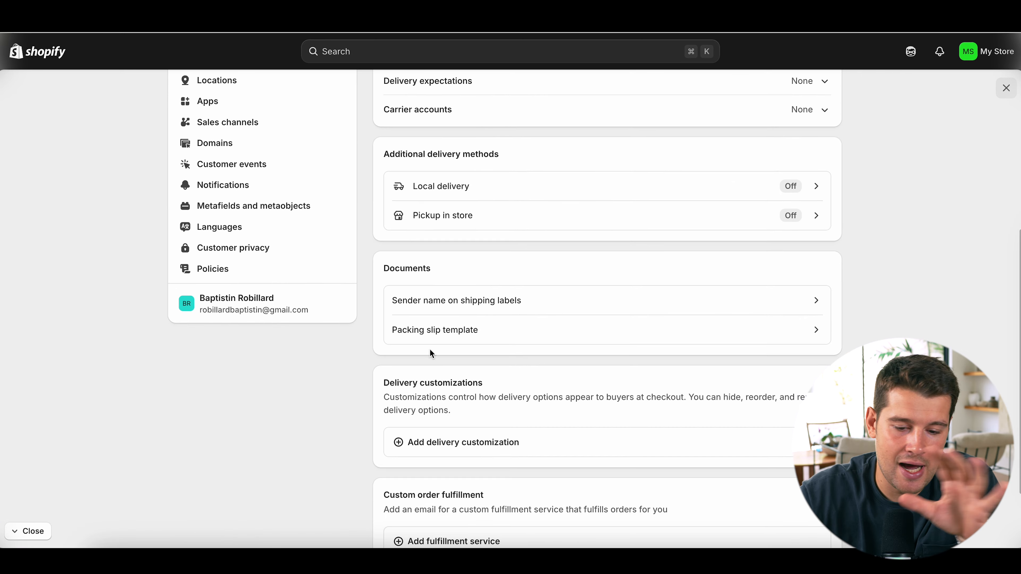
pyautogui.scroll(8, 430, 348)
pyautogui.scroll(-1, 430, 350)
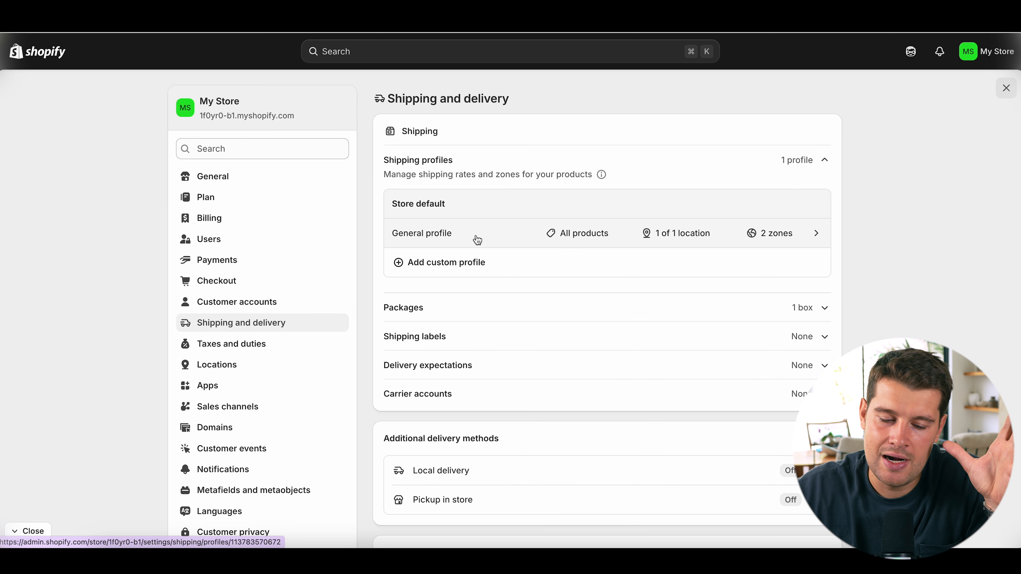
pyautogui.click(473, 245)
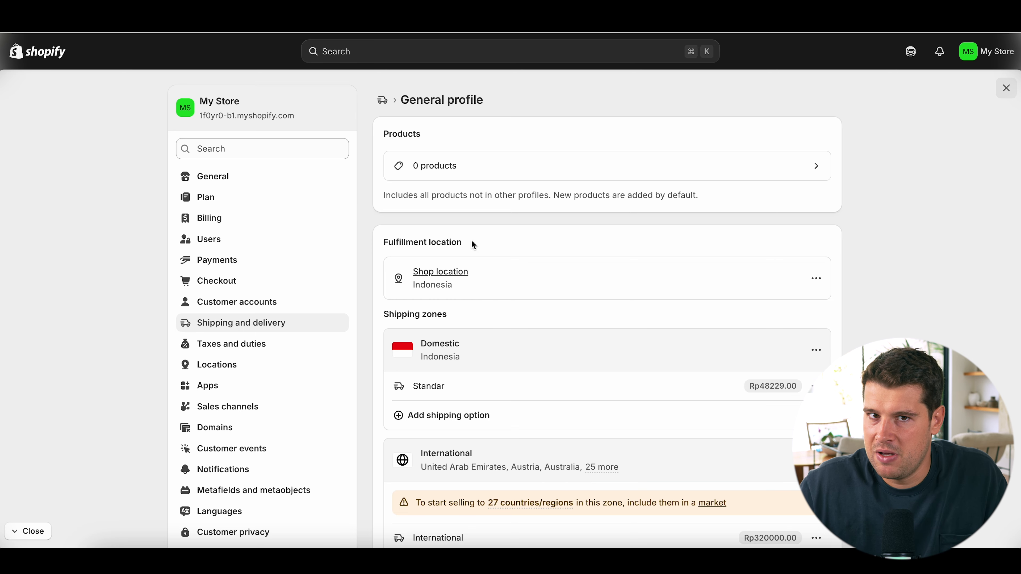
# Step: Examine the General profile's fulfillment location, its Domestic and International shipping zones, and the International zone's notice about markets
pyautogui.scroll(-1, 472, 241)
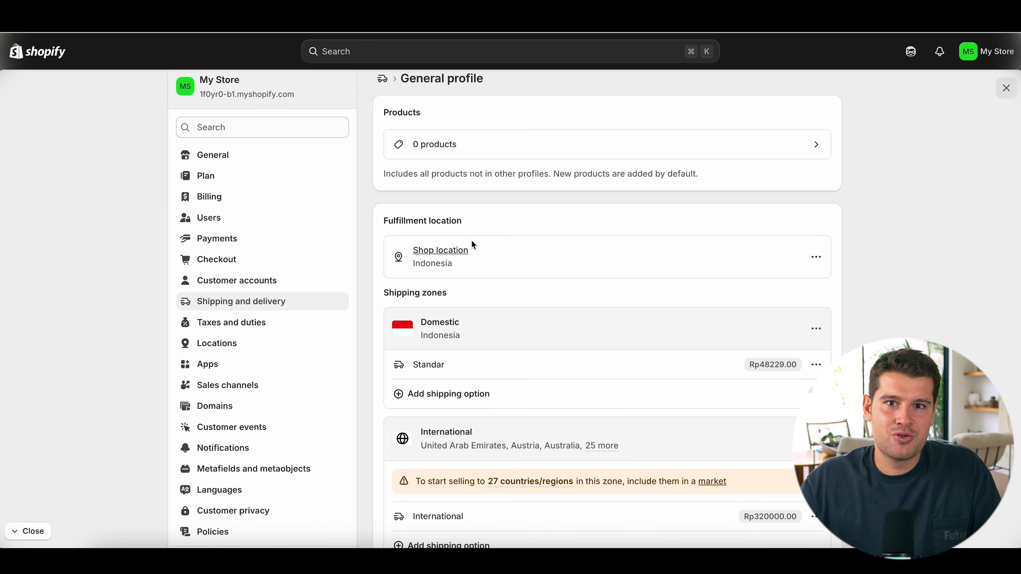
pyautogui.scroll(-3, 474, 244)
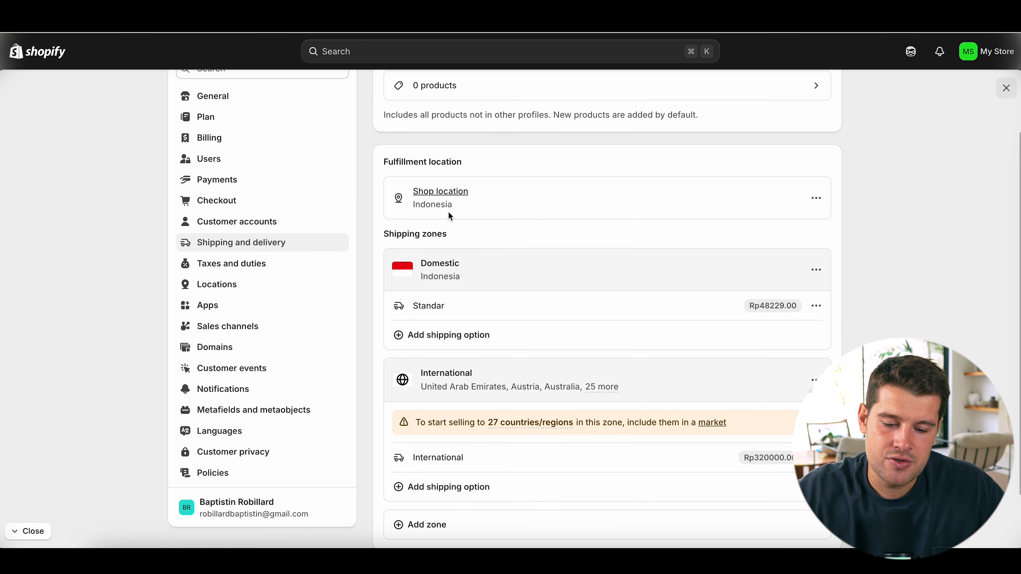
pyautogui.scroll(-2, 487, 275)
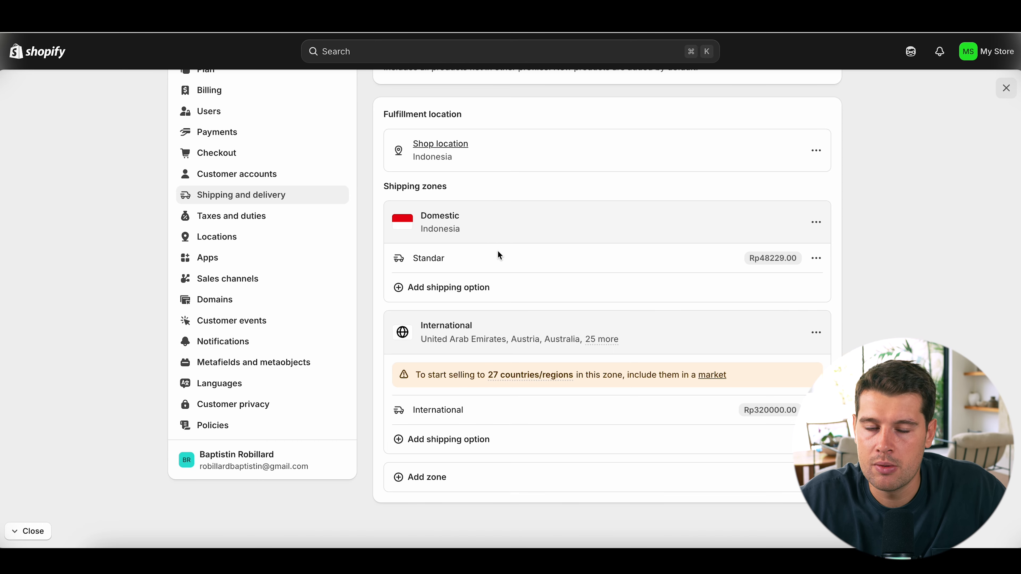
pyautogui.scroll(-1, 508, 258)
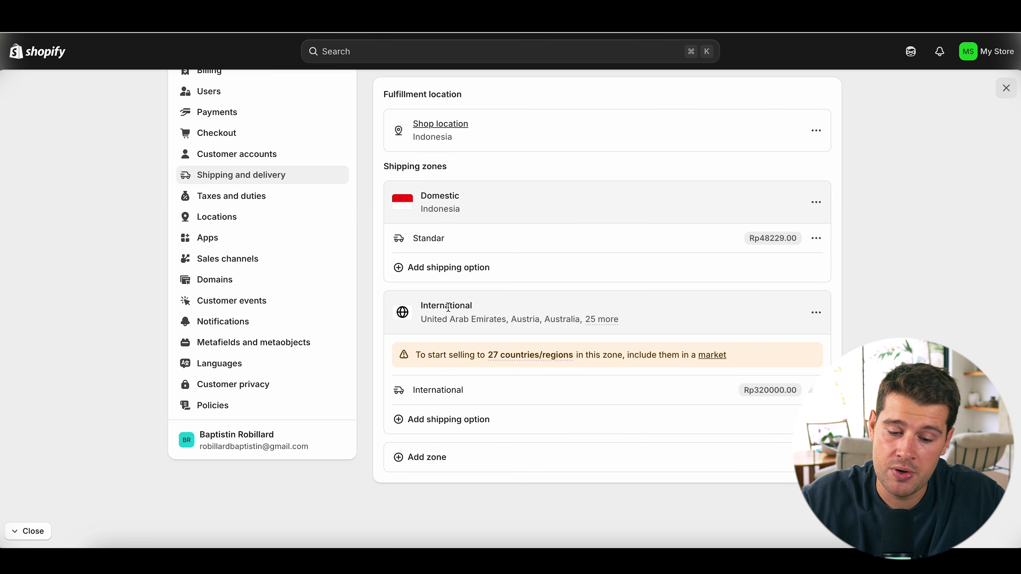
pyautogui.doubleClick(430, 304)
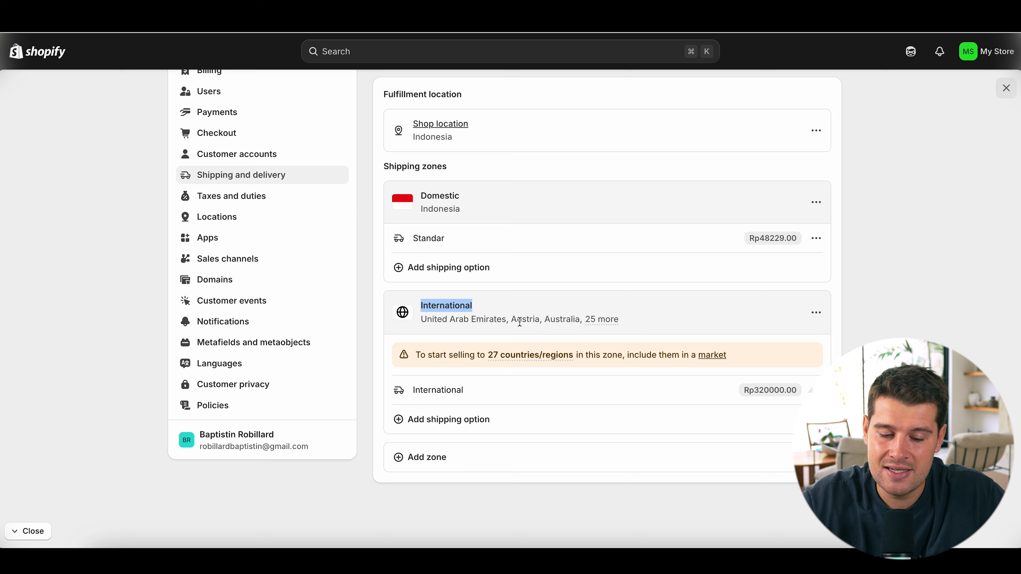
pyautogui.moveTo(416, 354); pyautogui.dragTo(720, 364)
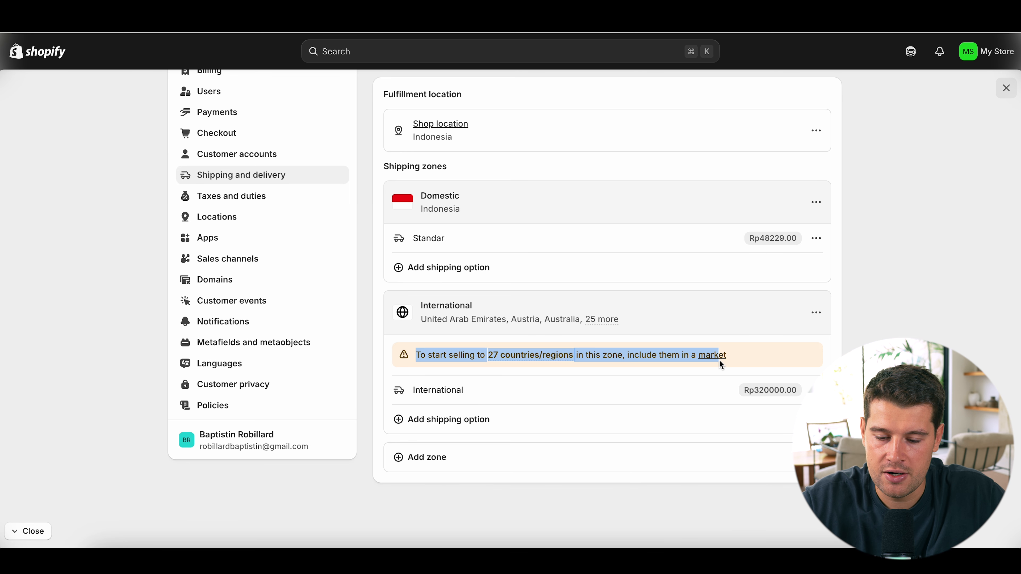
pyautogui.moveTo(543, 359)
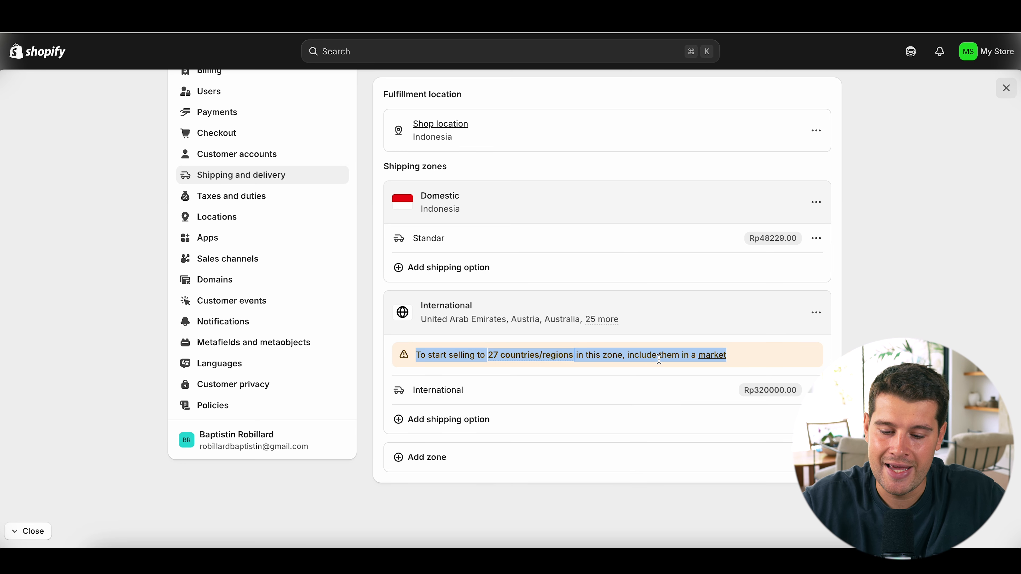
pyautogui.click(684, 357)
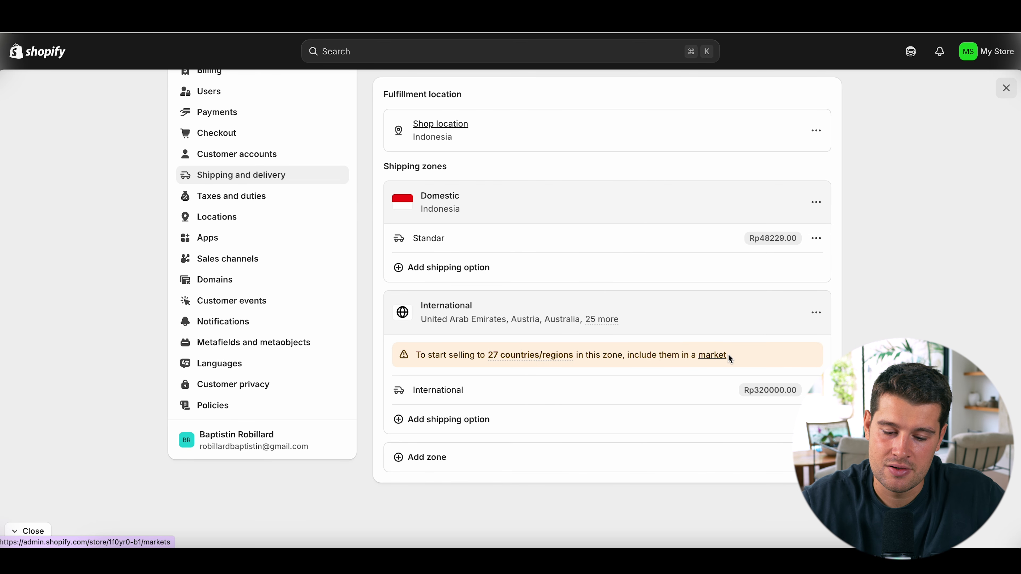
# Step: Go to the markets linked from the International zone's notice, include all regions in the United States market, and save
pyautogui.click(711, 356)
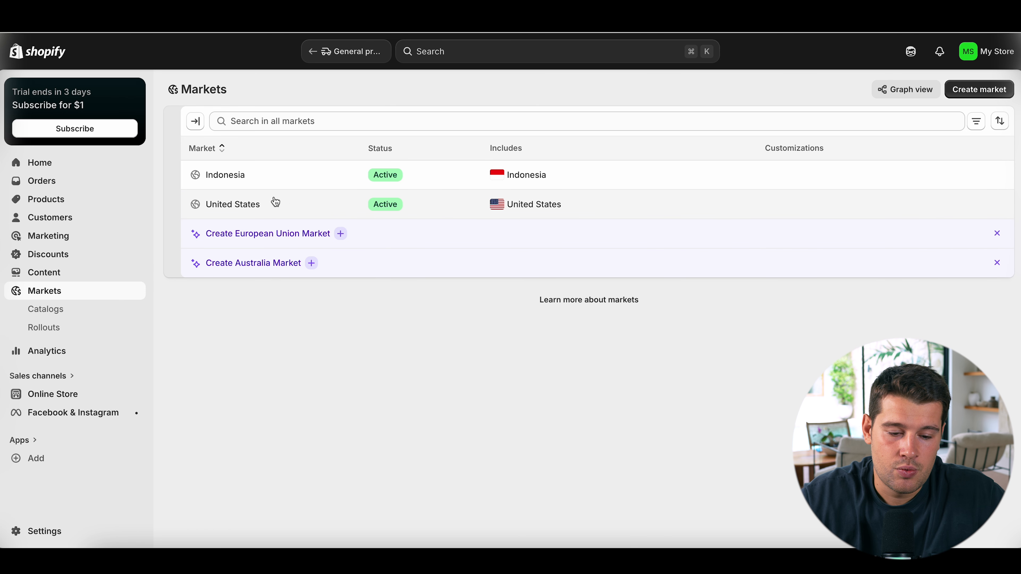
pyautogui.click(250, 204)
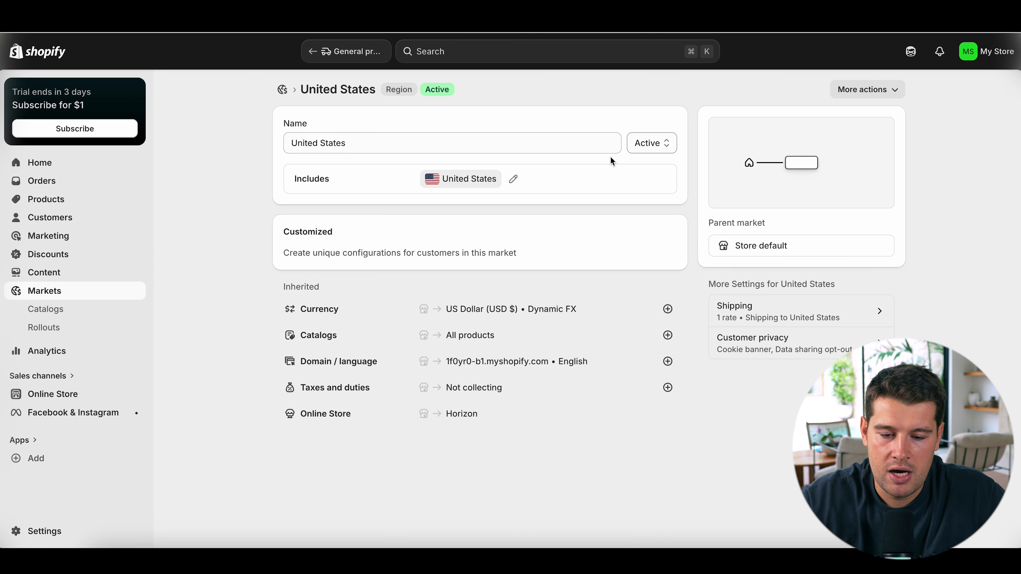
pyautogui.click(513, 179)
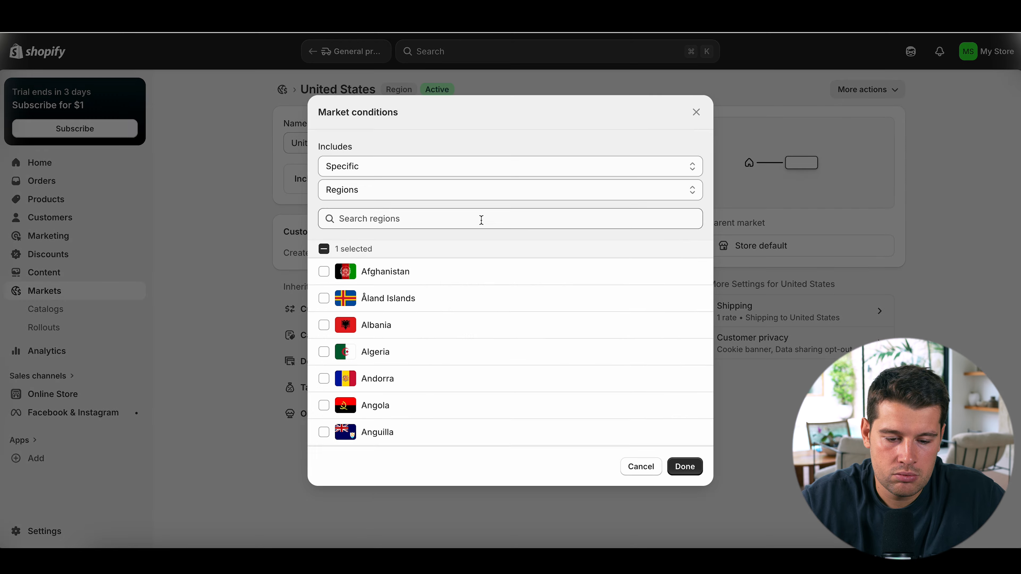
pyautogui.click(323, 249)
pyautogui.click(679, 472)
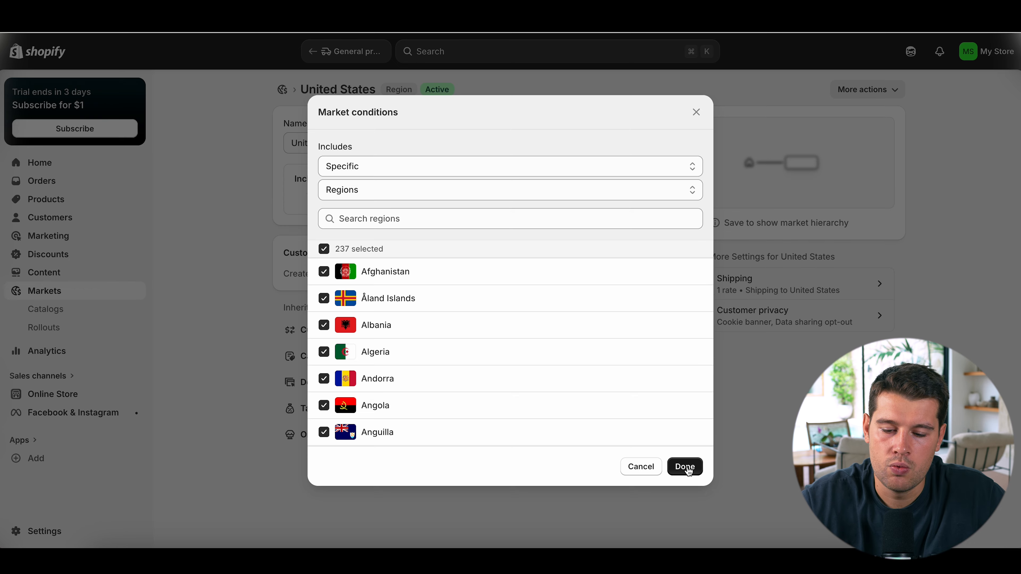
pyautogui.click(702, 52)
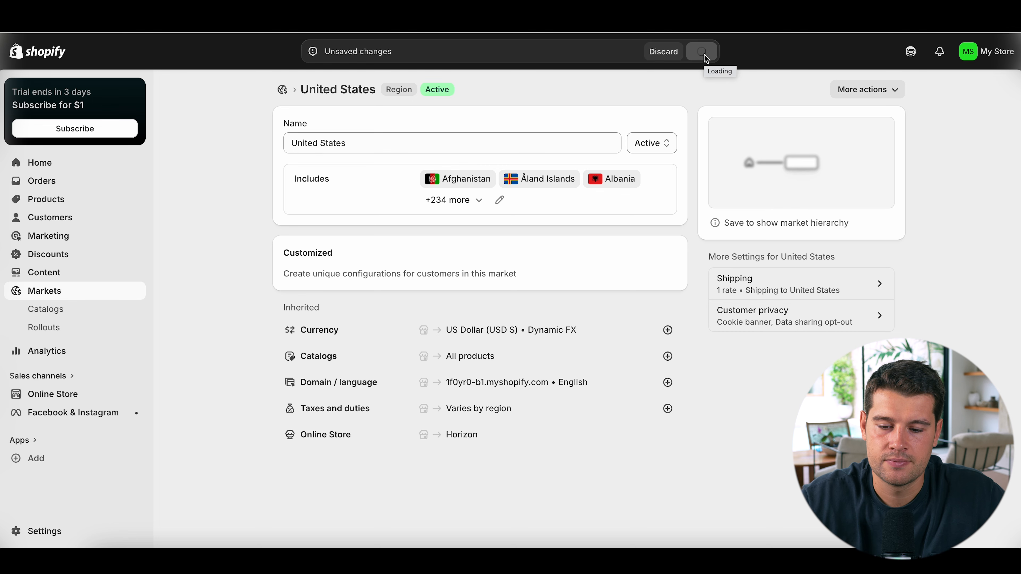
# Step: Follow the market's missing shipping rates warning to shipping management and open the General profile
pyautogui.moveTo(294, 150); pyautogui.dragTo(345, 151)
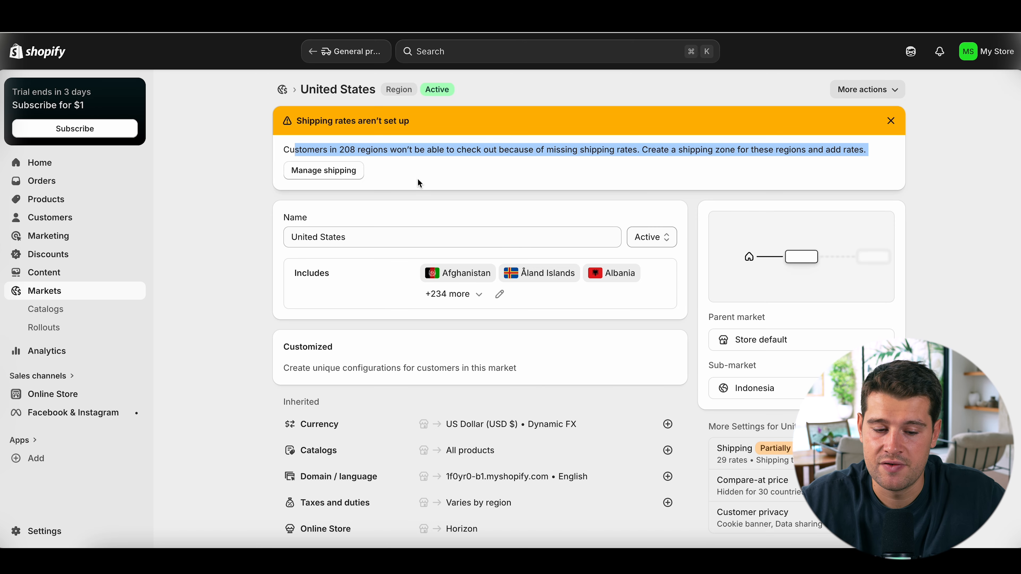
pyautogui.click(344, 181)
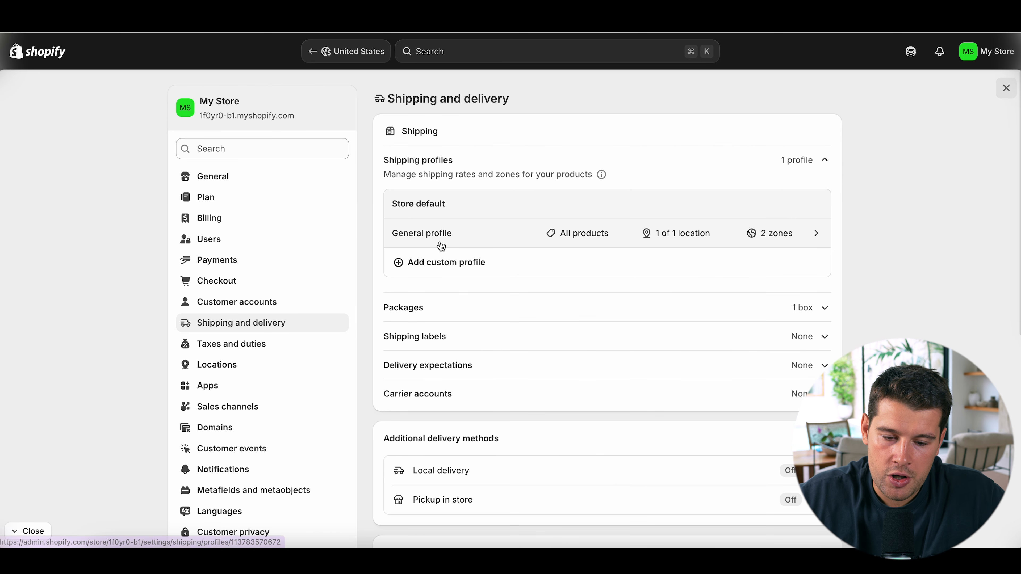
pyautogui.click(440, 246)
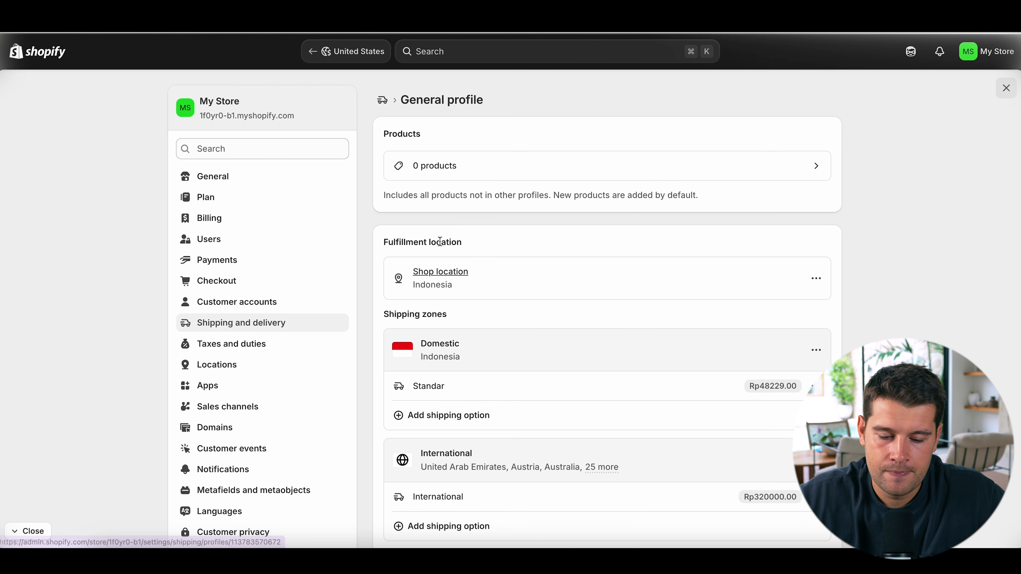
# Step: Delete the existing International shipping option from the International zone
pyautogui.scroll(-3, 442, 241)
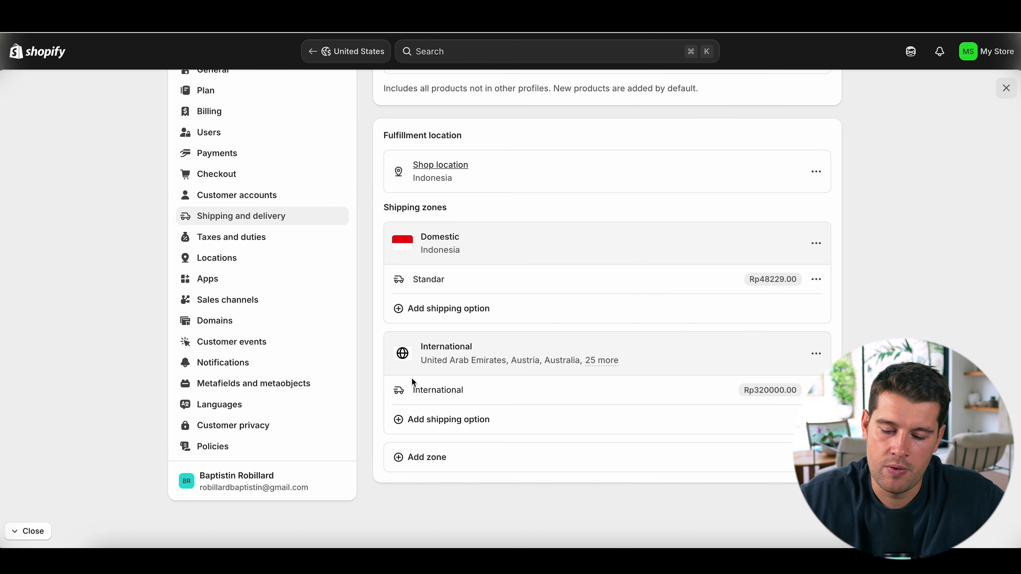
pyautogui.click(816, 390)
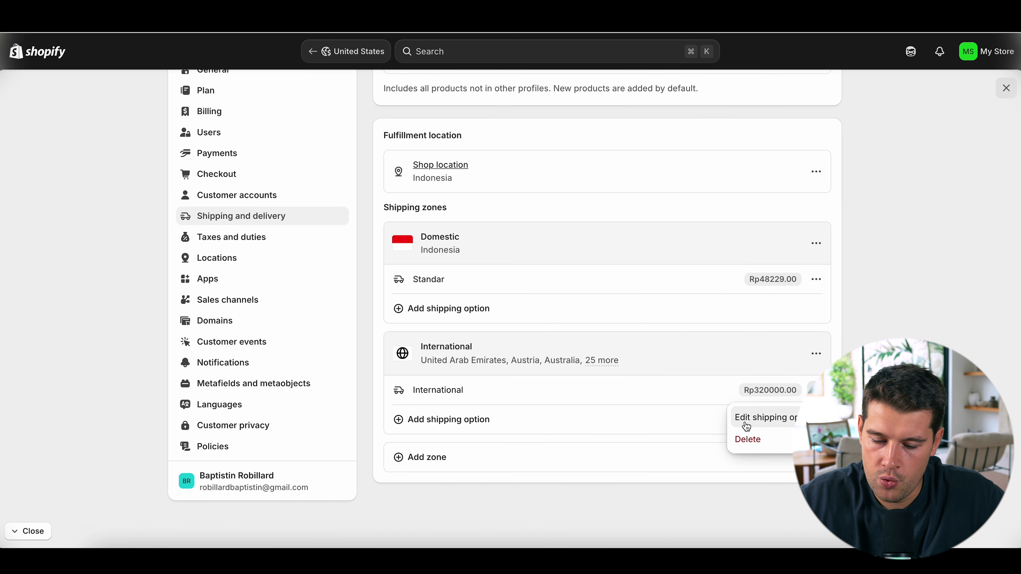
pyautogui.click(769, 443)
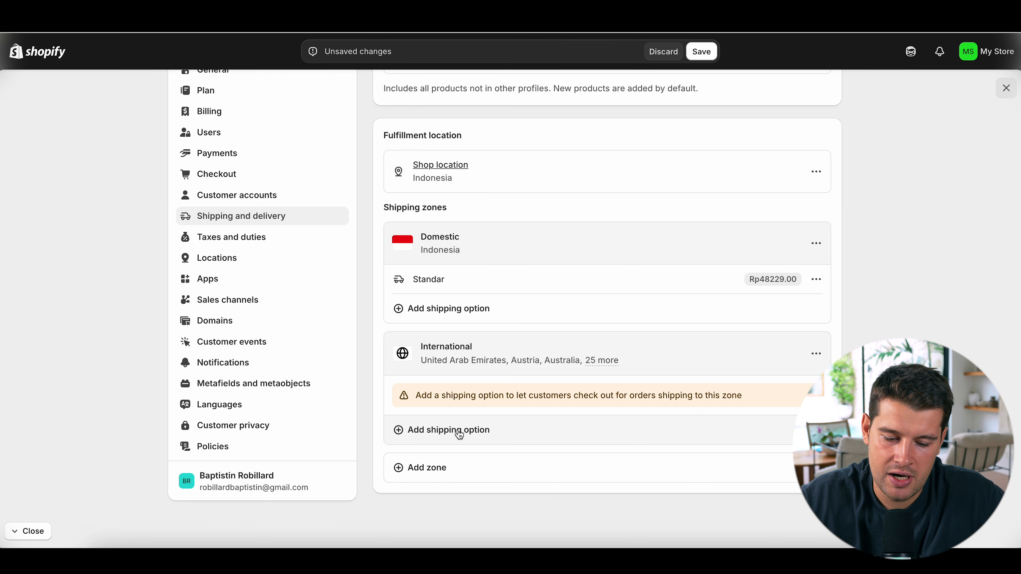
# Step: Add a shipping option to the International zone named "Standard delivery" with "Tracking number provided" as its delivery details
pyautogui.click(422, 434)
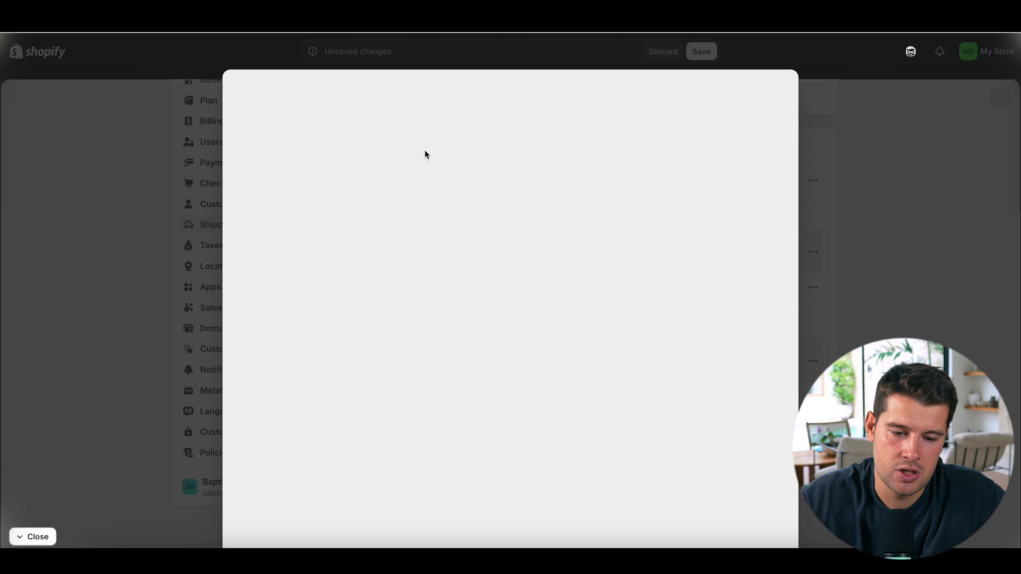
pyautogui.click(298, 146)
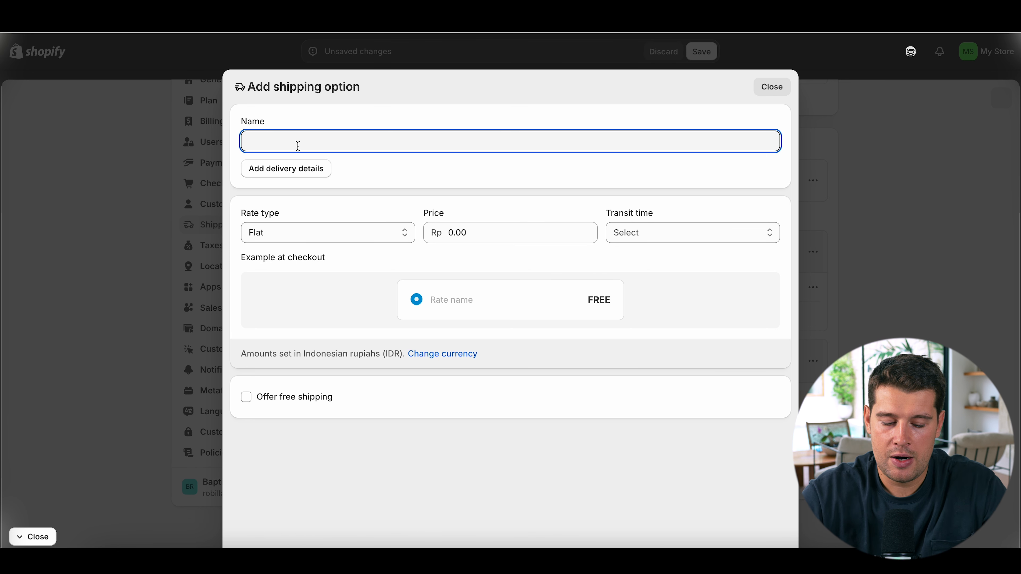
pyautogui.write('Standard')
pyautogui.press('BackSpace')
pyautogui.press('BackSpace')
pyautogui.write('d delivery')
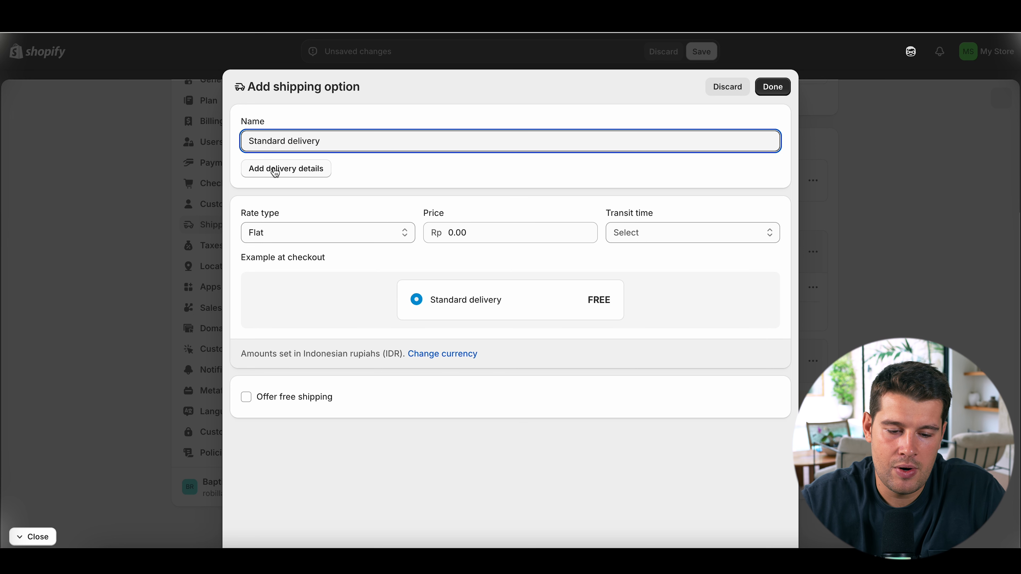
pyautogui.click(275, 173)
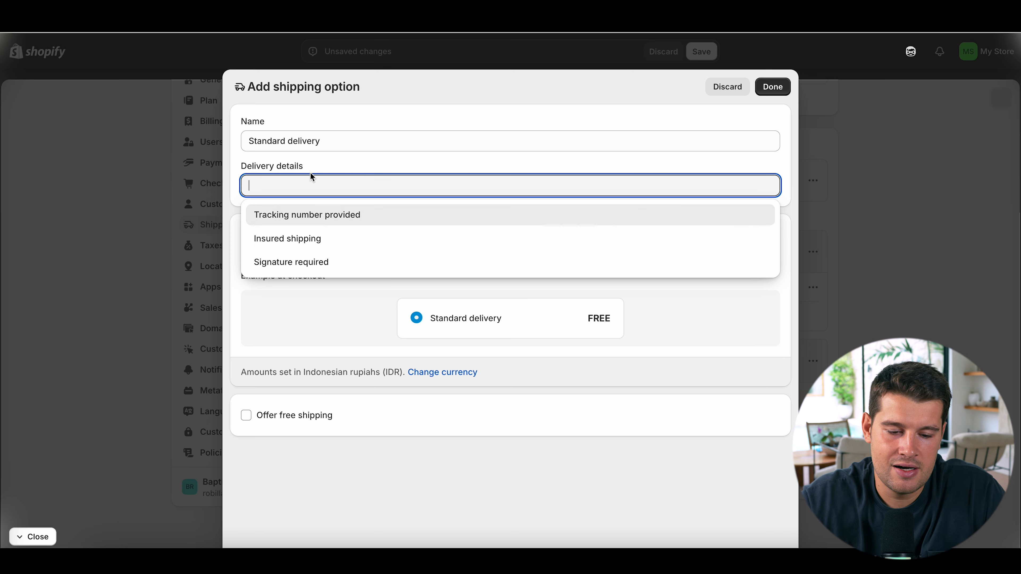
pyautogui.click(320, 217)
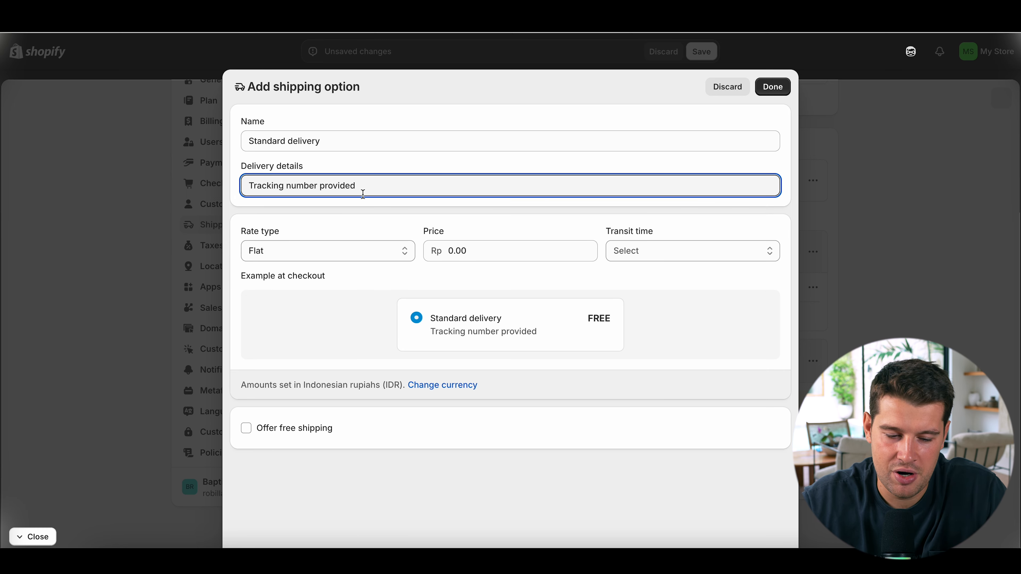
pyautogui.click(302, 260)
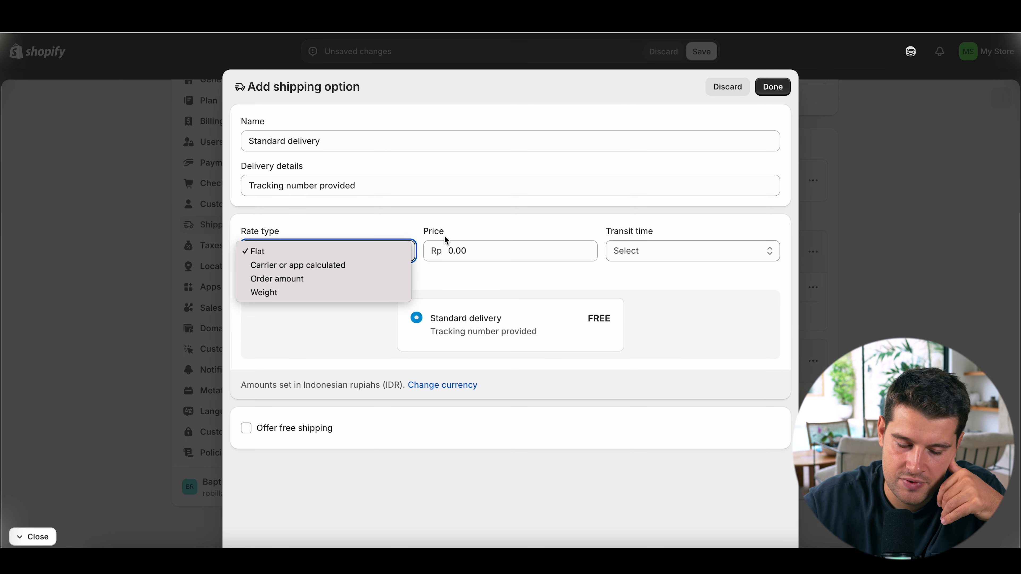
pyautogui.click(659, 251)
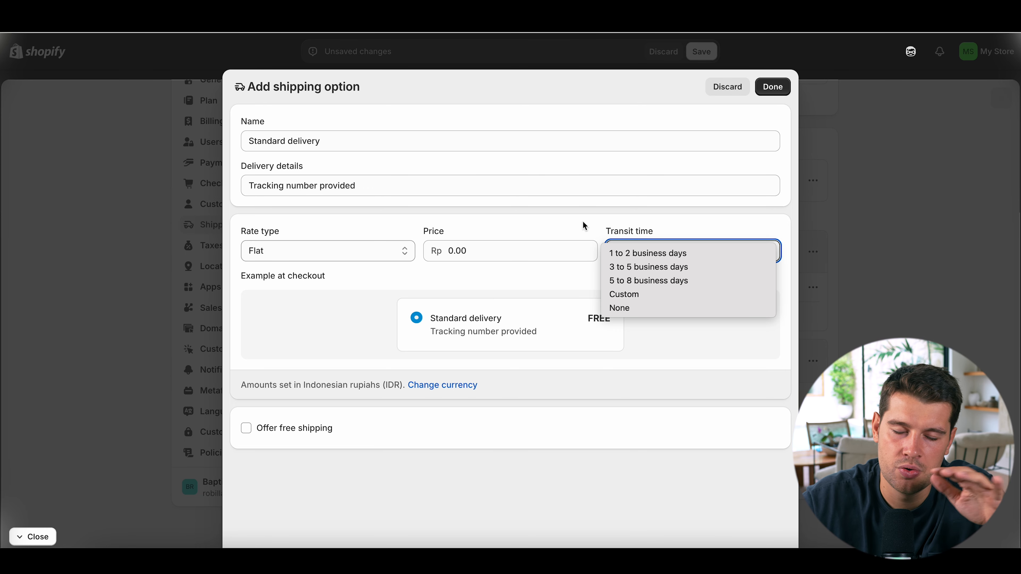
pyautogui.click(483, 225)
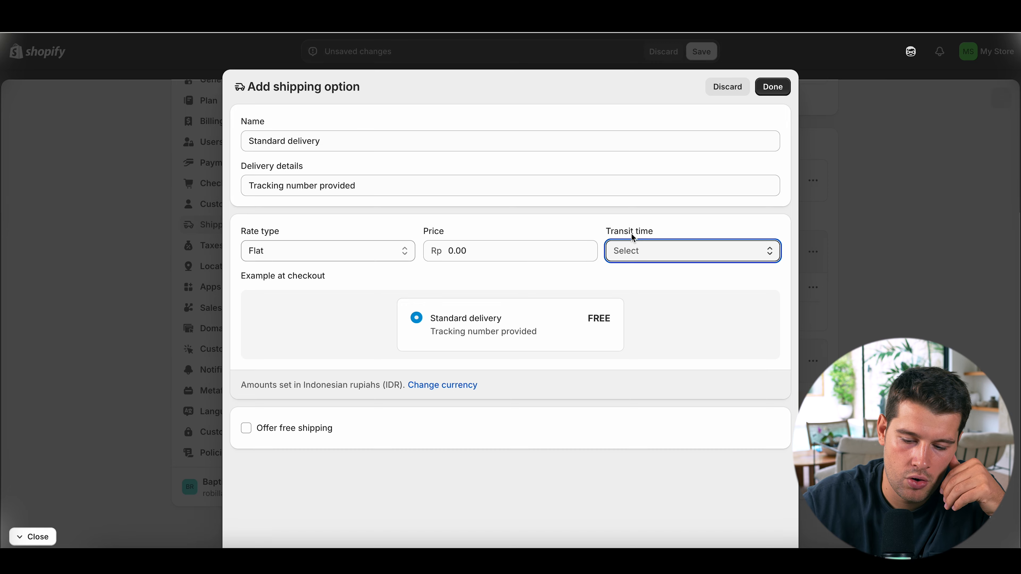
pyautogui.click(630, 251)
pyautogui.click(633, 293)
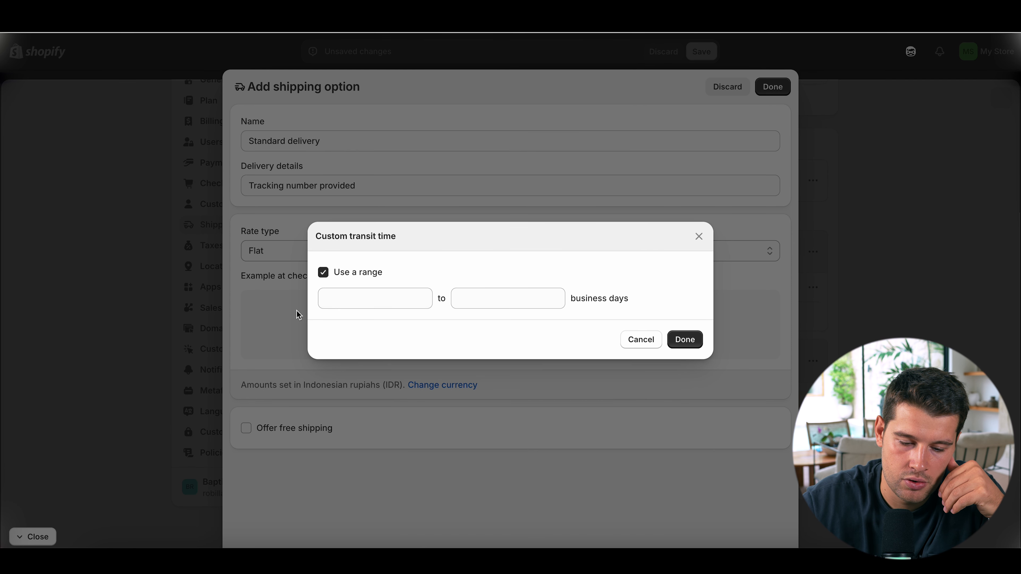
pyautogui.click(699, 236)
# Step: Set the Standard delivery option's transit time to None and its rate type to Order amount
pyautogui.click(680, 251)
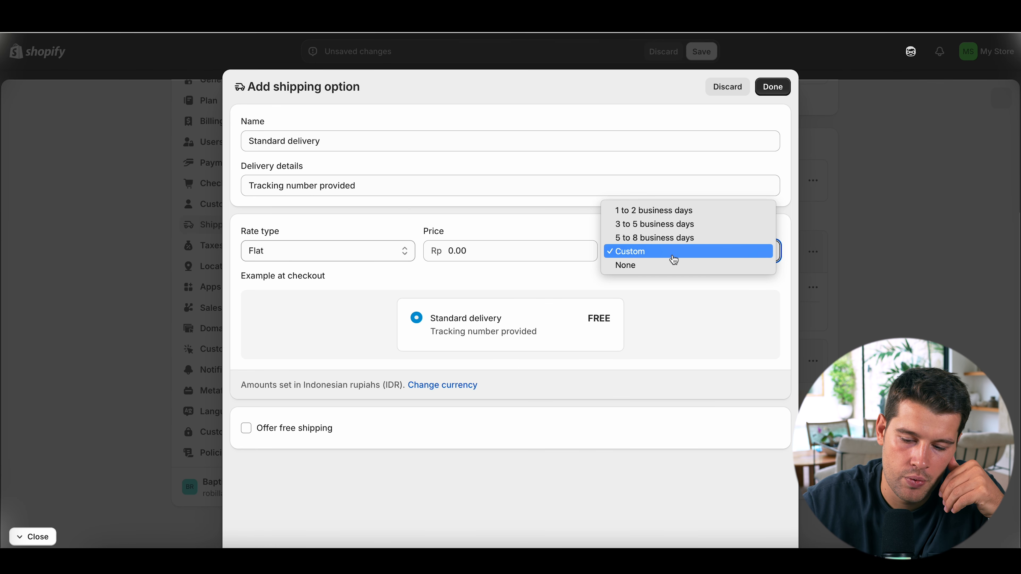
pyautogui.click(657, 268)
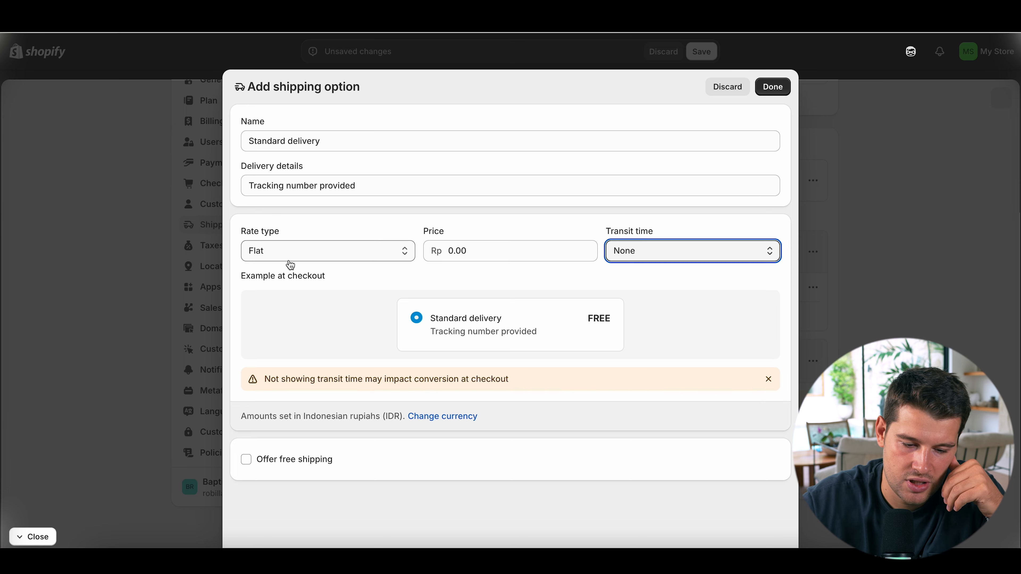
pyautogui.click(307, 253)
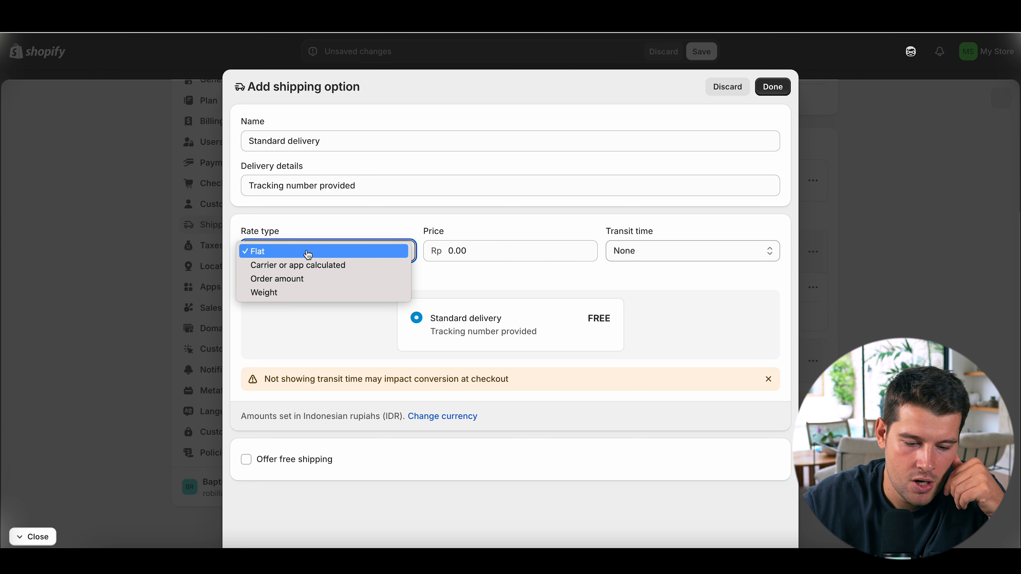
pyautogui.click(277, 278)
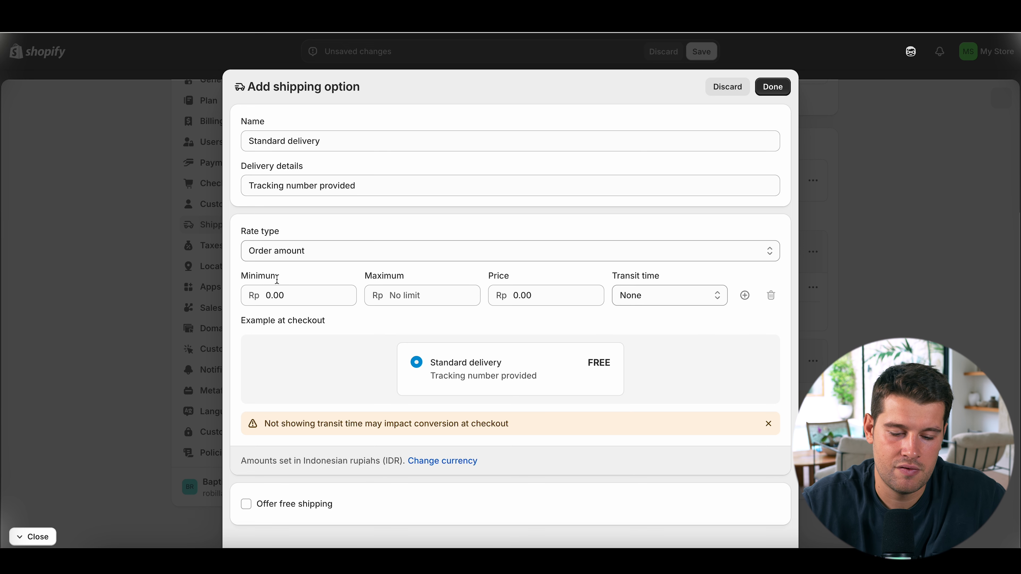
# Step: Limit the Standard delivery rate to orders up to Rp 29.99, price it at Rp 2.99, and confirm the shipping option
pyautogui.click(275, 295)
pyautogui.moveTo(268, 295); pyautogui.dragTo(281, 296)
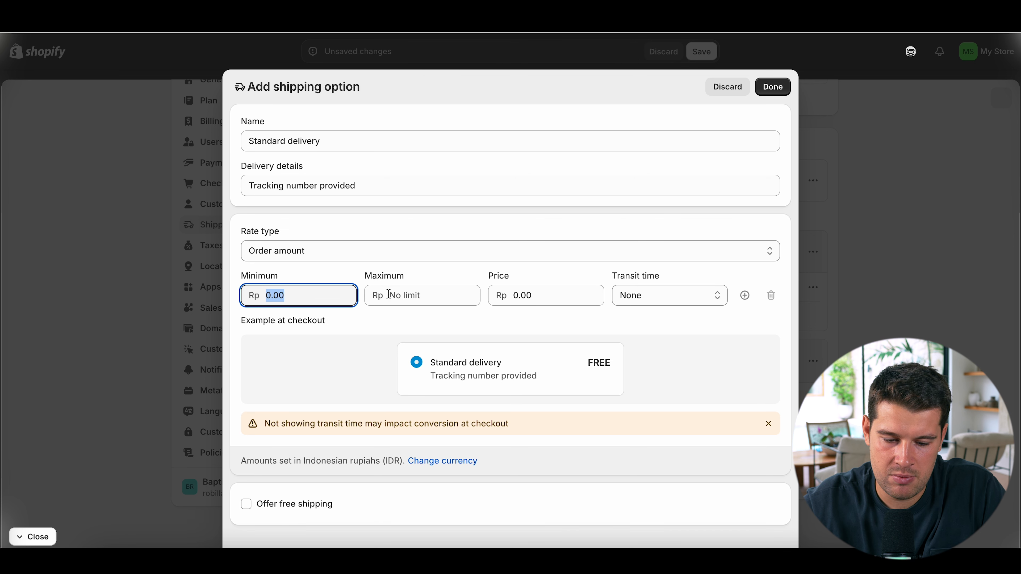
pyautogui.click(398, 298)
pyautogui.write('2')
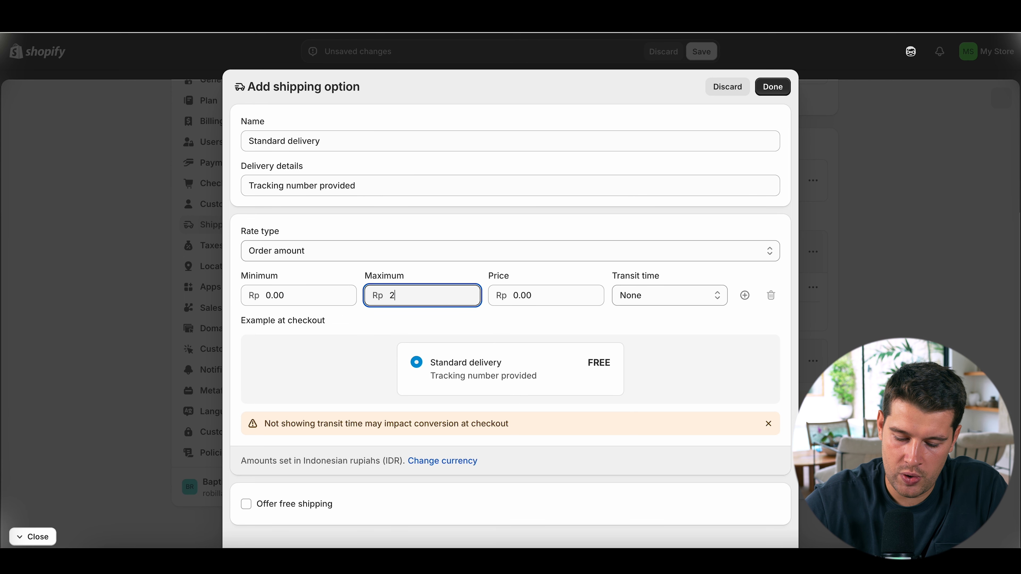
pyautogui.click(520, 295)
pyautogui.doubleClick(520, 294)
pyautogui.write('3')
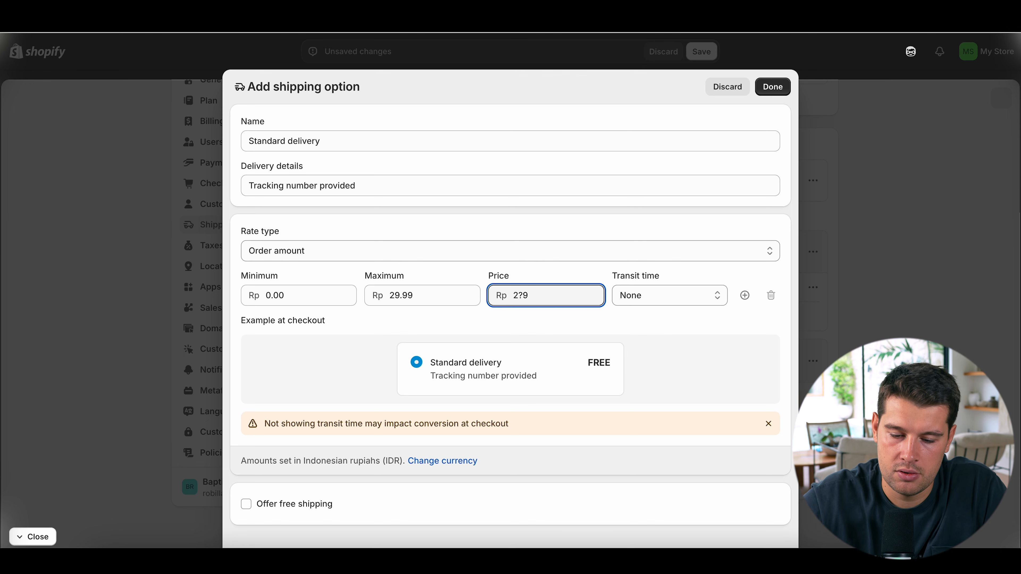
pyautogui.click(577, 319)
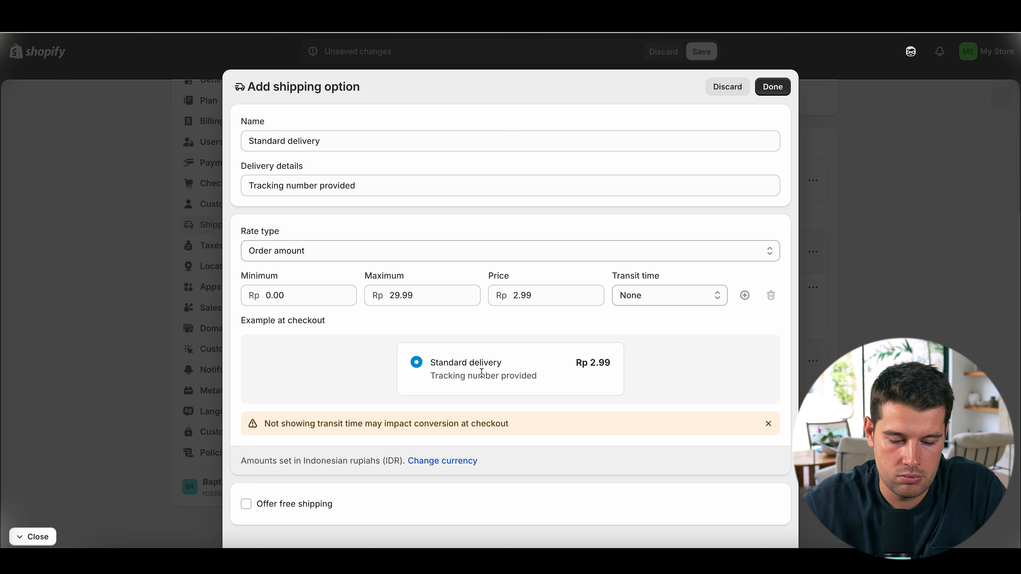
pyautogui.click(774, 91)
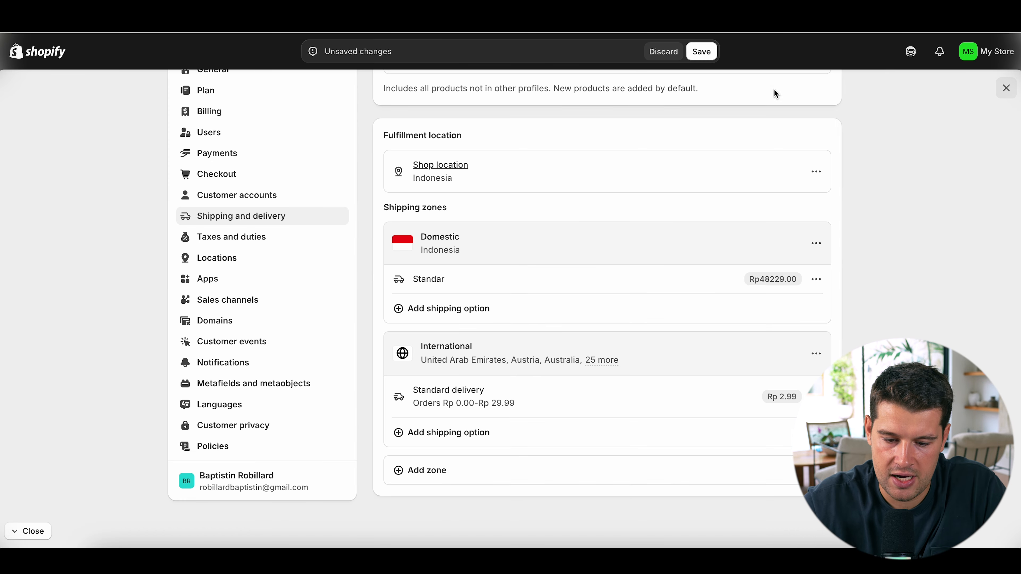
# Step: Add another shipping option to the International zone named "Free delivery" with "Tracking number provided" as its delivery details
pyautogui.click(495, 433)
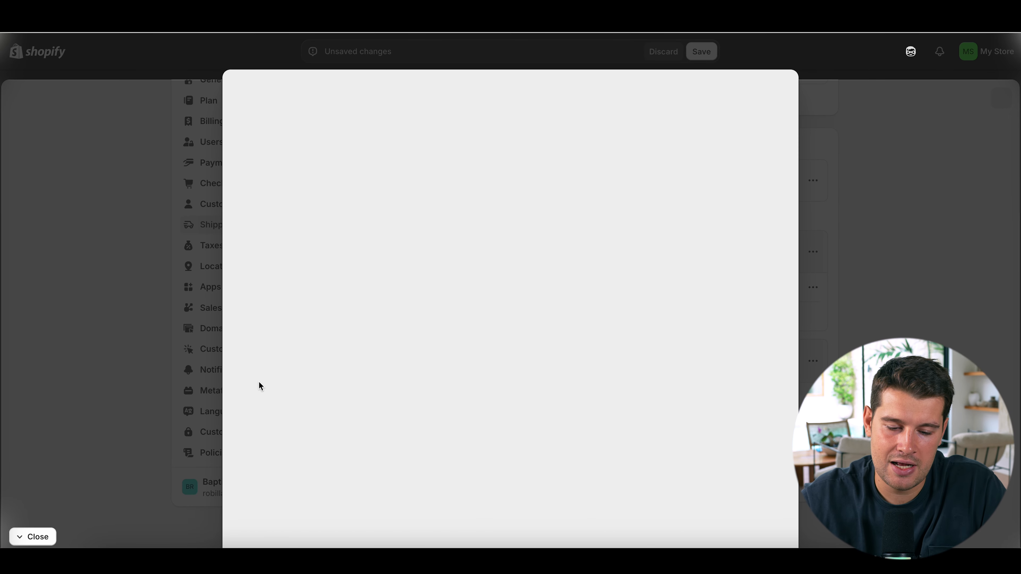
pyautogui.click(299, 142)
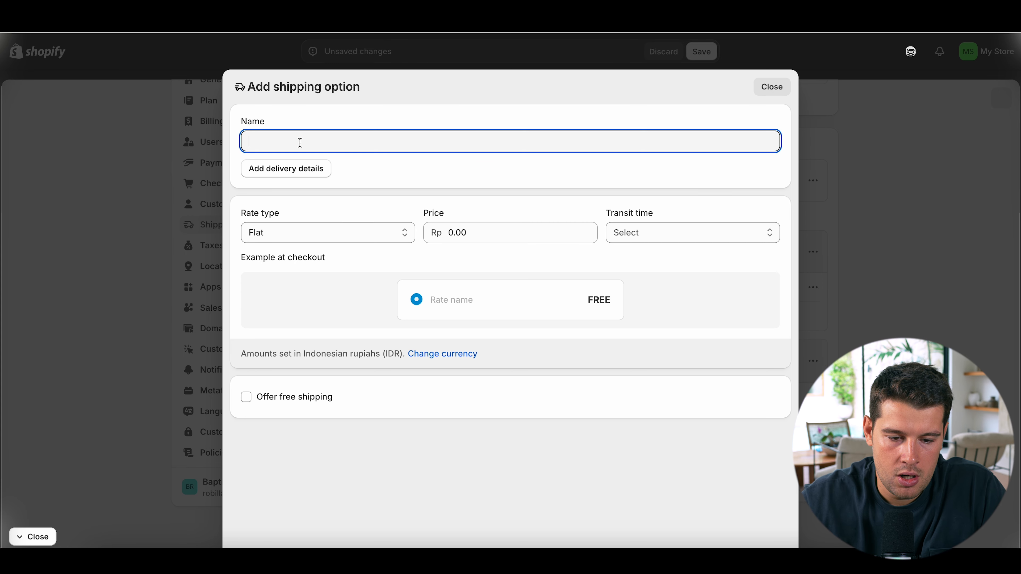
pyautogui.write('Feee')
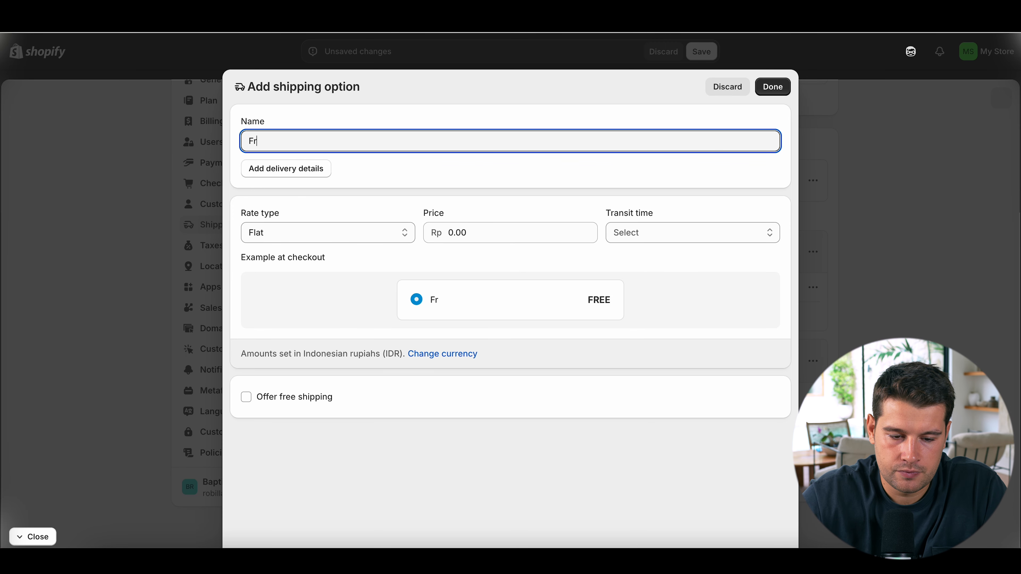
pyautogui.write(' delivery')
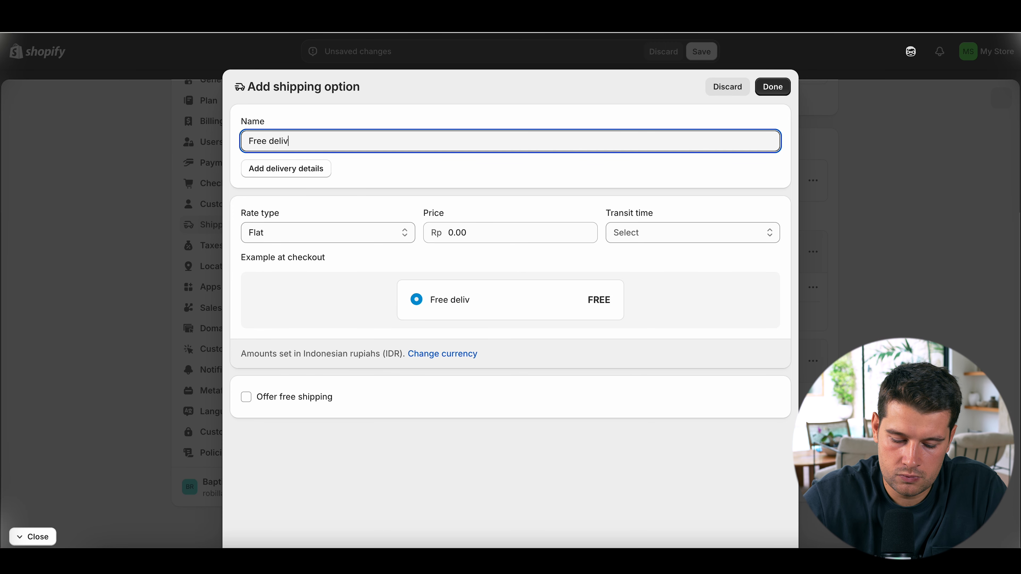
pyautogui.click(277, 170)
pyautogui.click(309, 217)
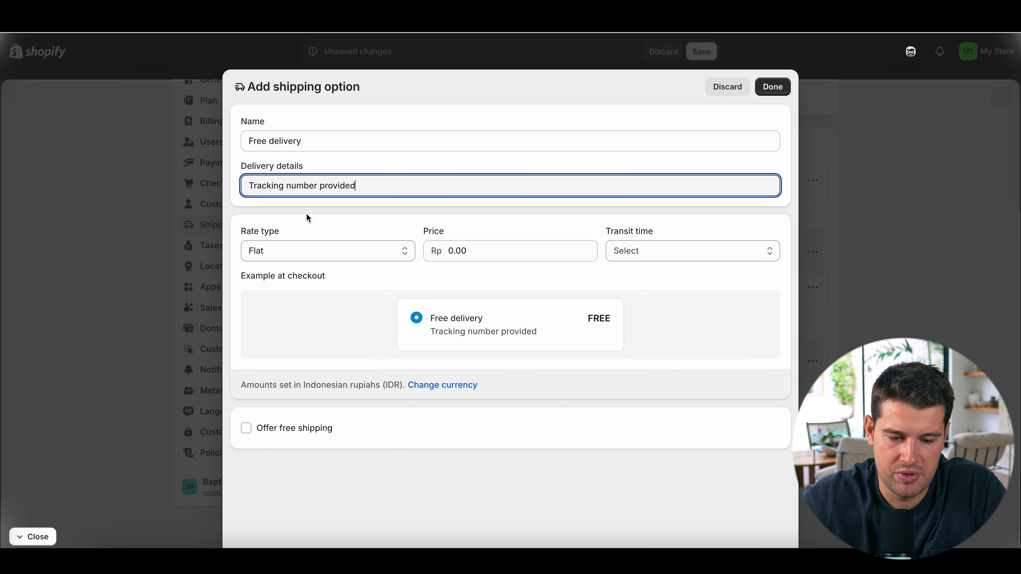
# Step: Set the Free delivery option's rate type to Order amount with a minimum of Rp 30
pyautogui.click(320, 251)
pyautogui.click(298, 280)
pyautogui.click(270, 293)
pyautogui.write('30')
pyautogui.doubleClick(276, 295)
pyautogui.write('30')
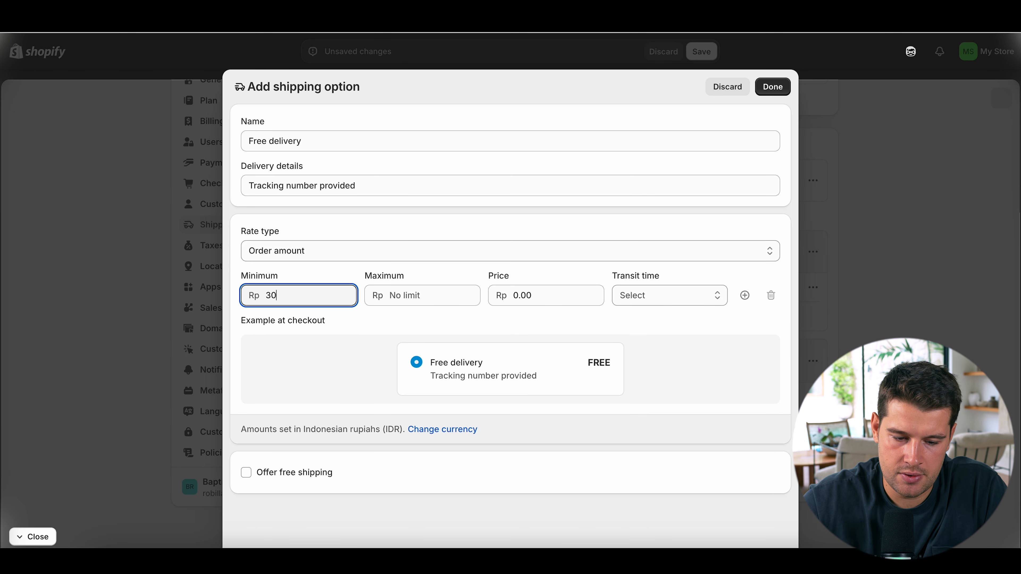
# Step: Set the Free delivery option's transit time to None, then confirm the option and save the profile
pyautogui.click(655, 300)
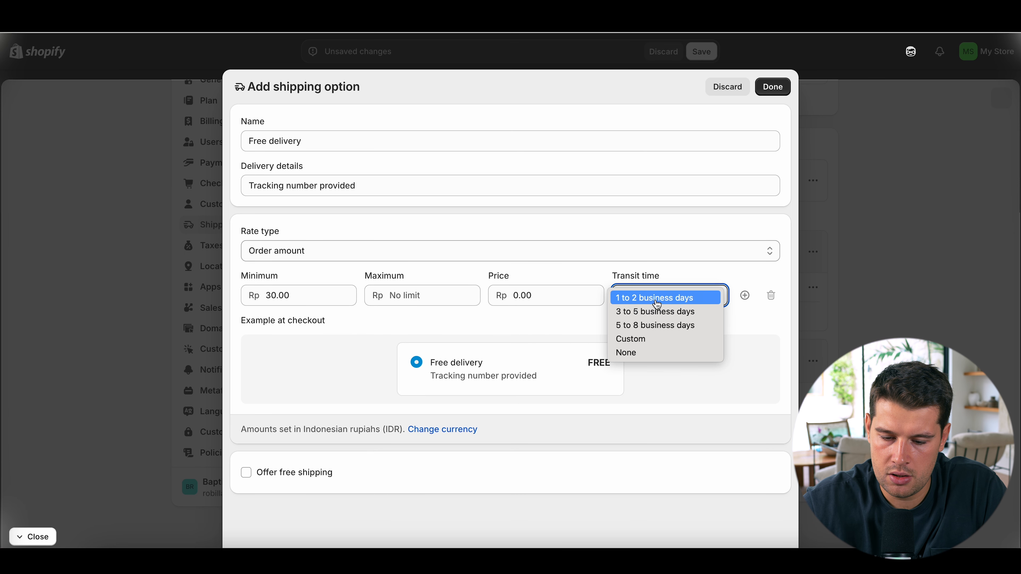
pyautogui.click(642, 353)
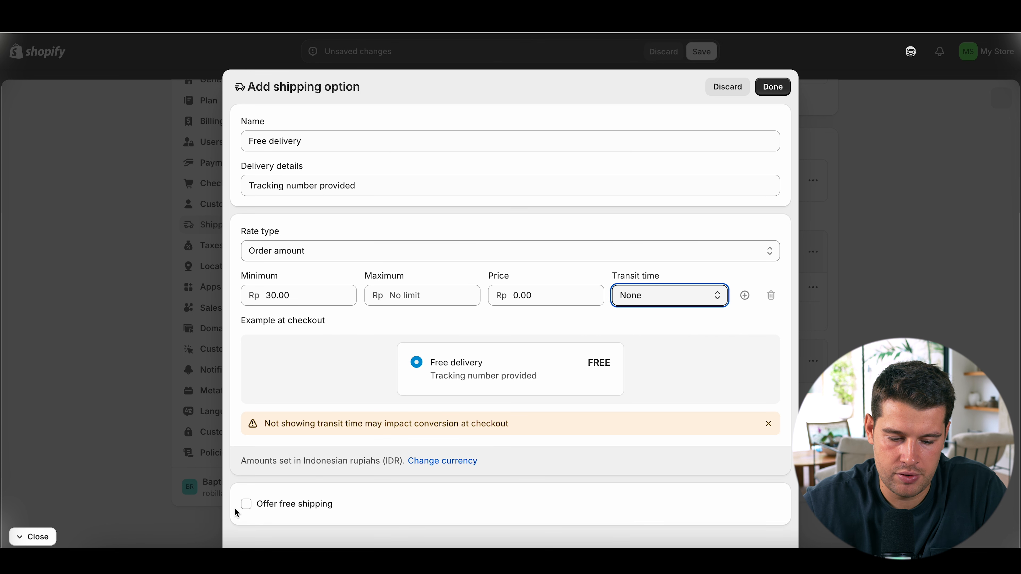
pyautogui.click(245, 504)
pyautogui.click(246, 505)
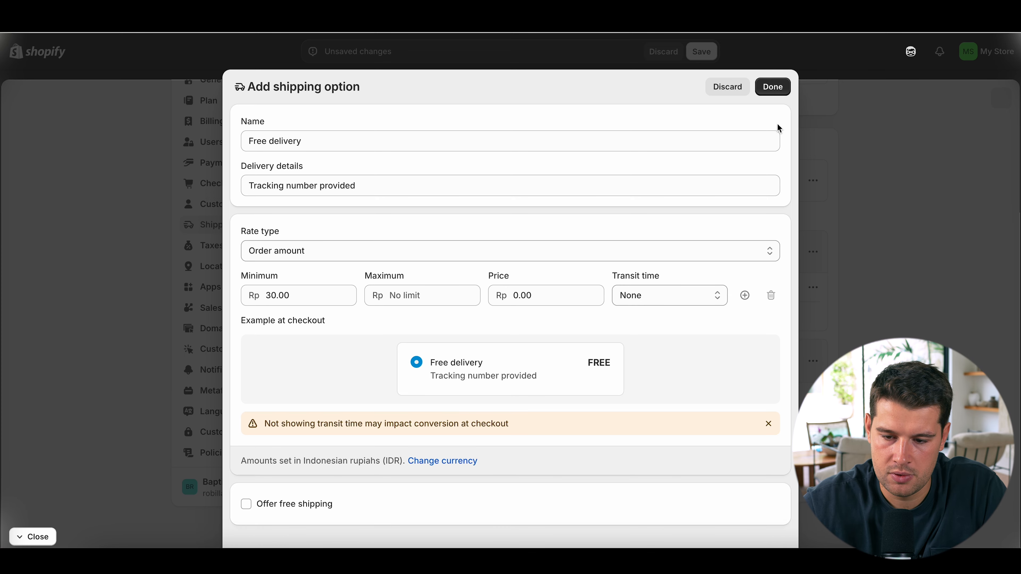
pyautogui.click(773, 87)
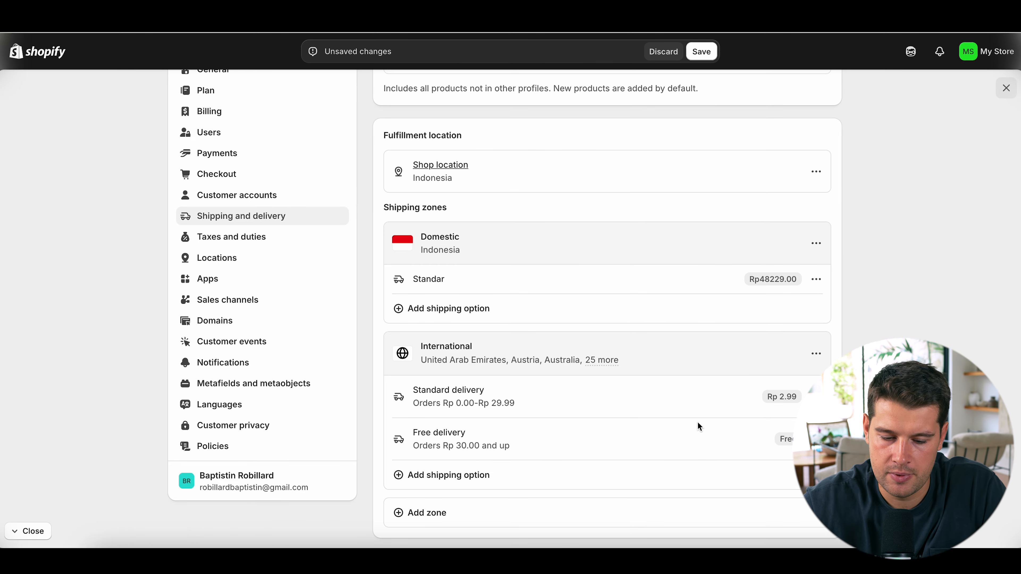
pyautogui.scroll(-1, 720, 419)
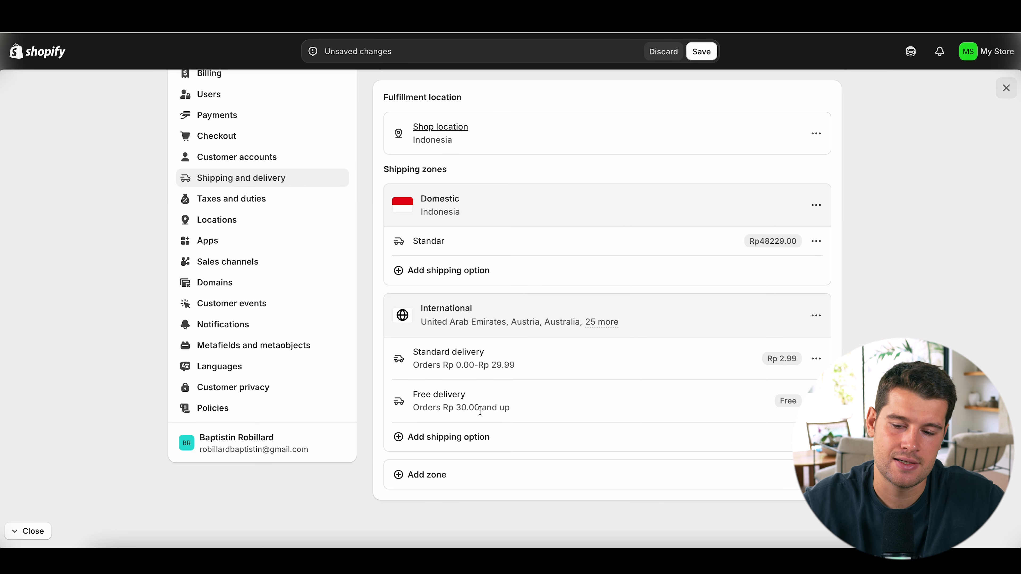
pyautogui.click(697, 43)
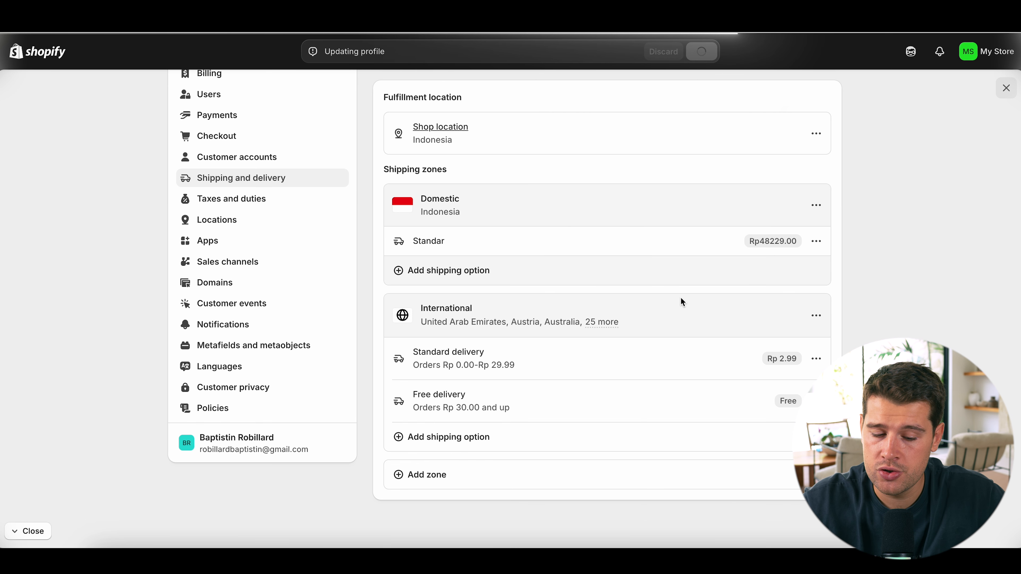
# Step: Delete both the Free delivery and Standard delivery options from the International zone
pyautogui.click(818, 366)
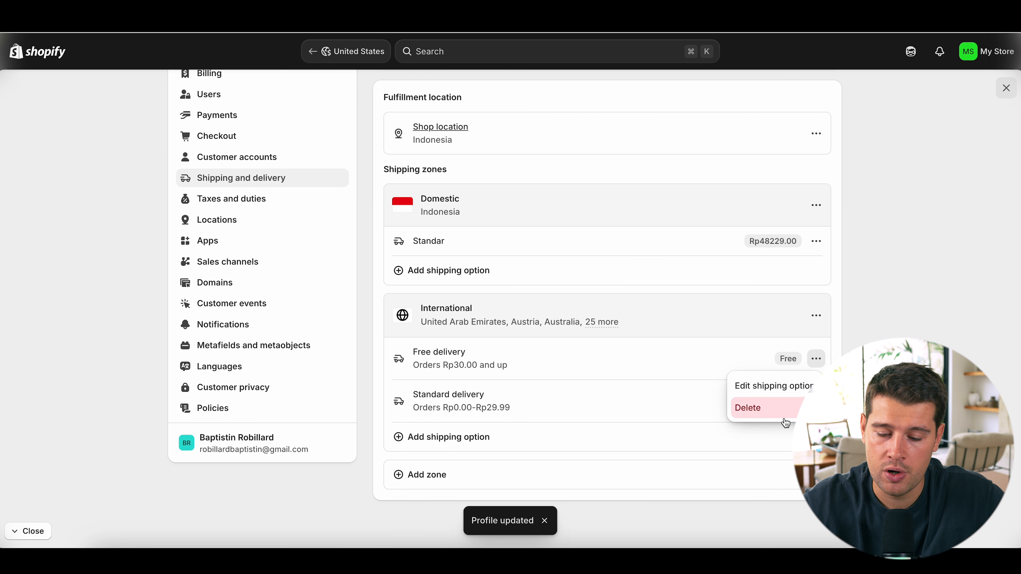
pyautogui.click(748, 405)
pyautogui.click(813, 383)
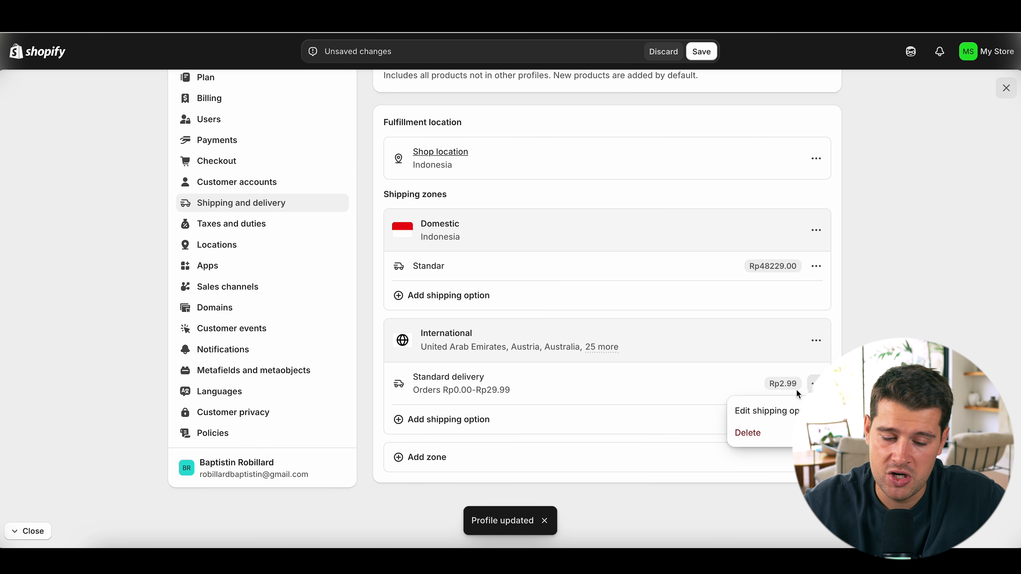
pyautogui.click(761, 434)
# Step: Add a shipping option to the International zone named "Free shipping" with the rate type Order amount
pyautogui.click(463, 427)
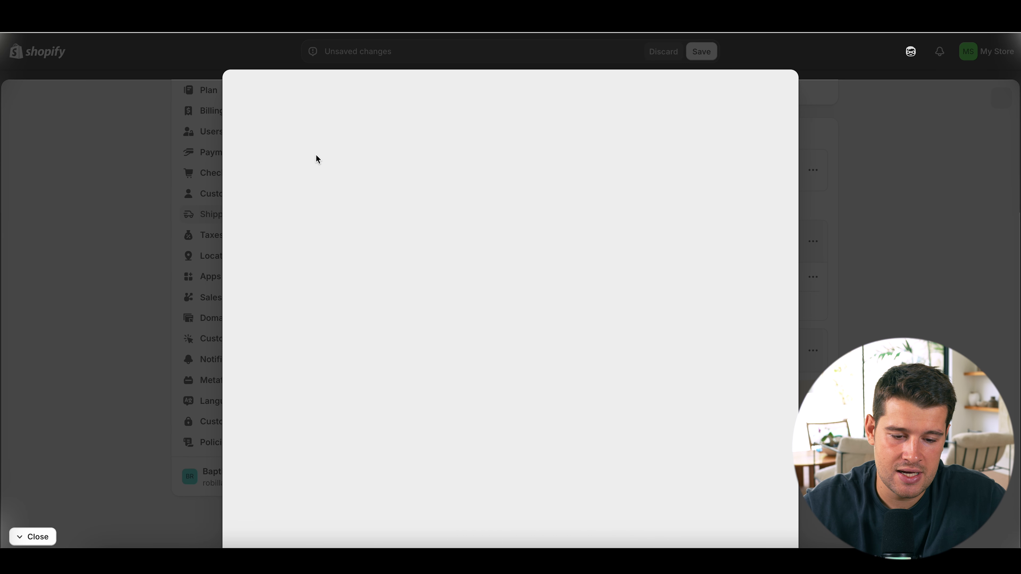
pyautogui.click(294, 138)
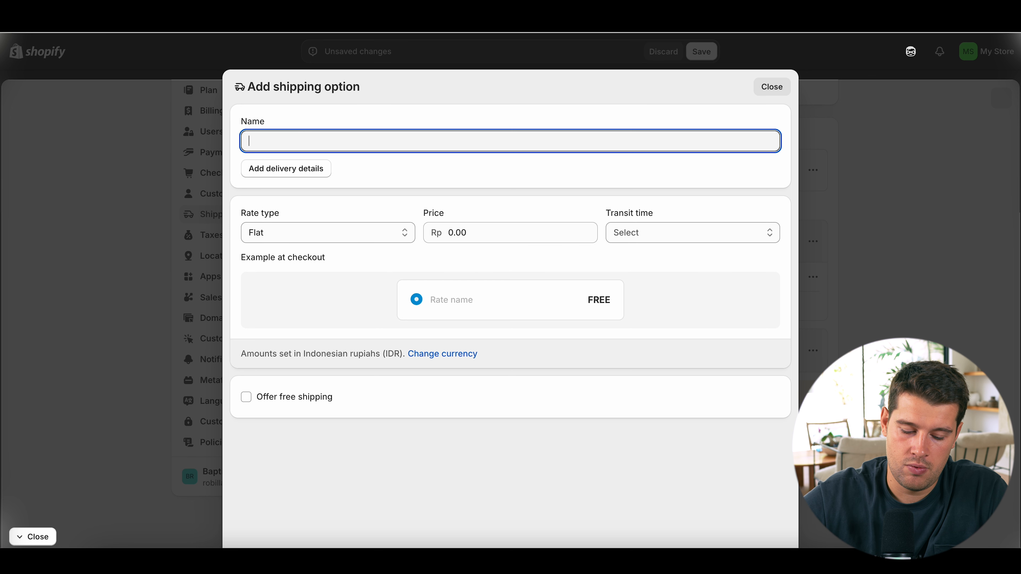
pyautogui.write('Free shipping')
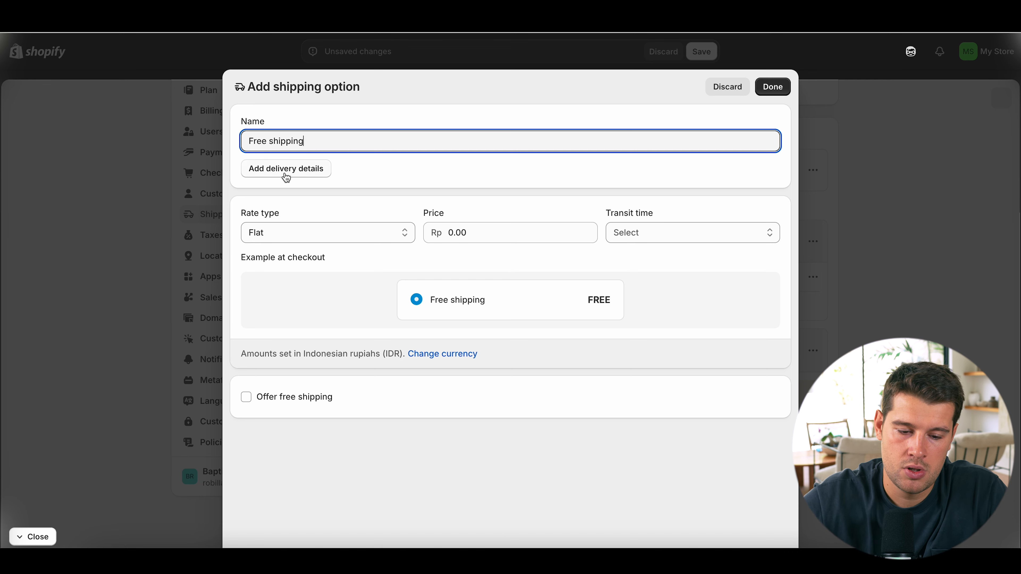
pyautogui.click(289, 232)
pyautogui.click(290, 262)
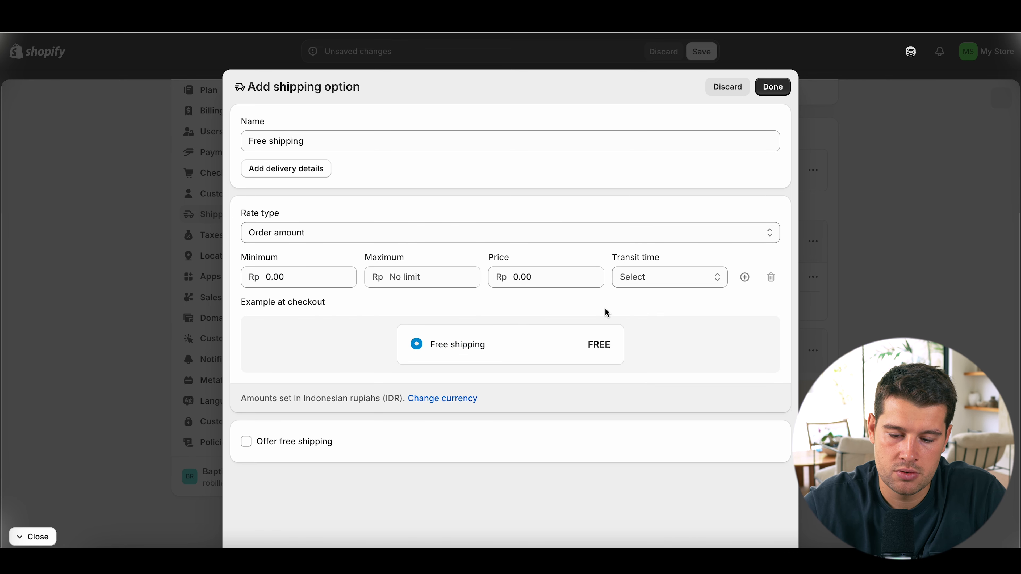
# Step: Give the Free shipping option a transit time of None and "Tracking number provided" as delivery details, and save the profile
pyautogui.click(684, 287)
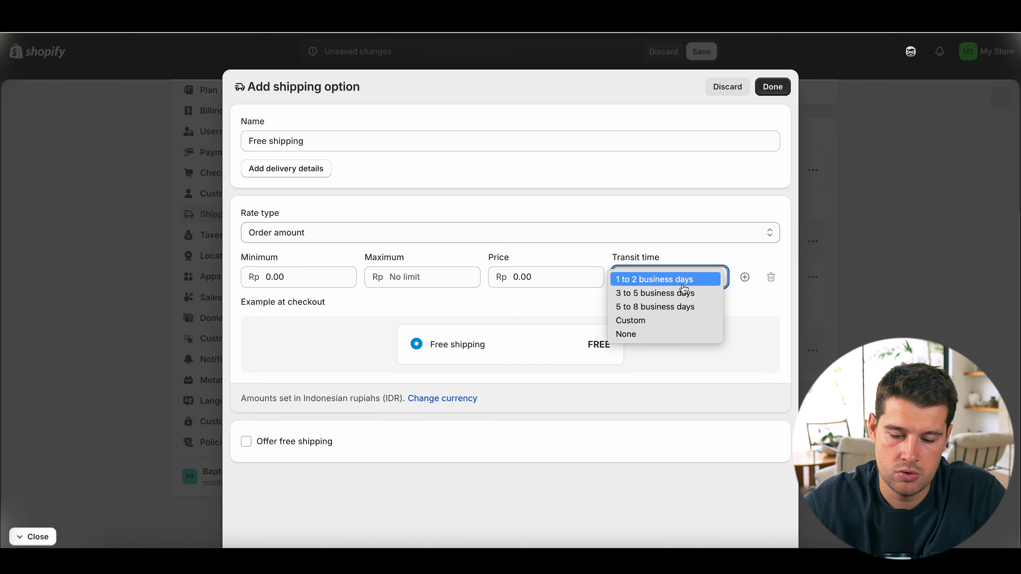
pyautogui.click(654, 333)
pyautogui.click(289, 171)
pyautogui.click(287, 215)
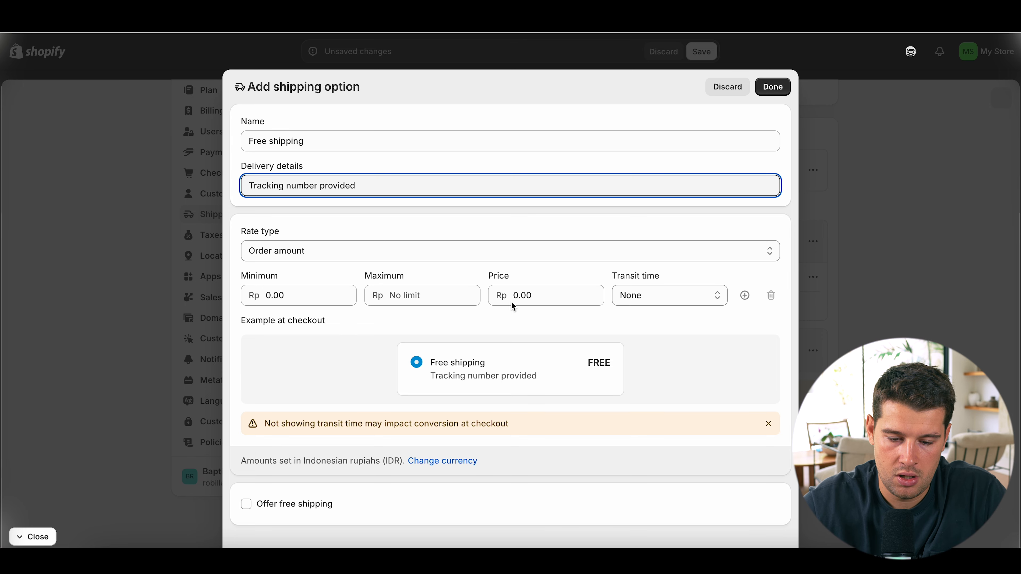
pyautogui.click(780, 92)
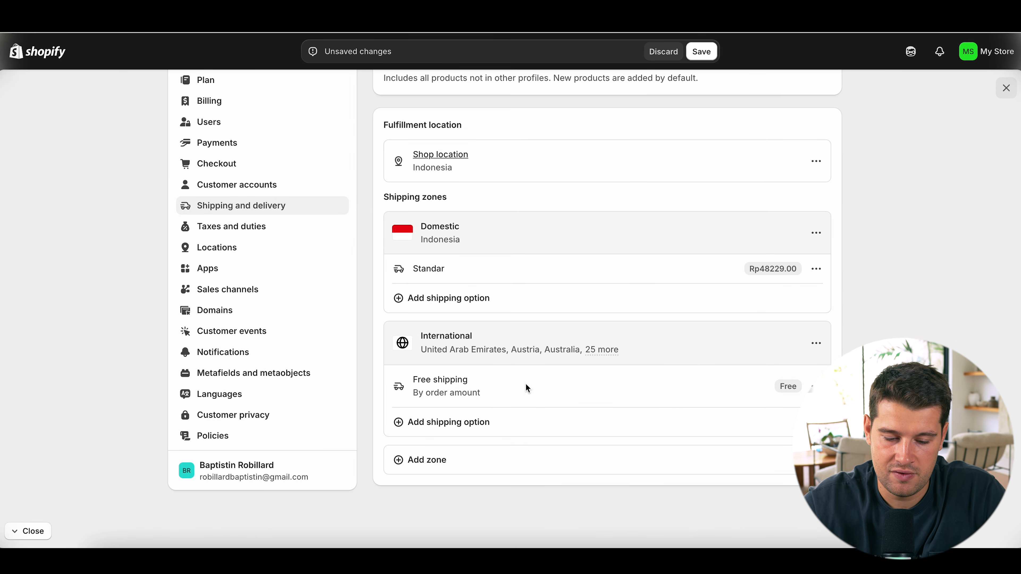
pyautogui.click(701, 52)
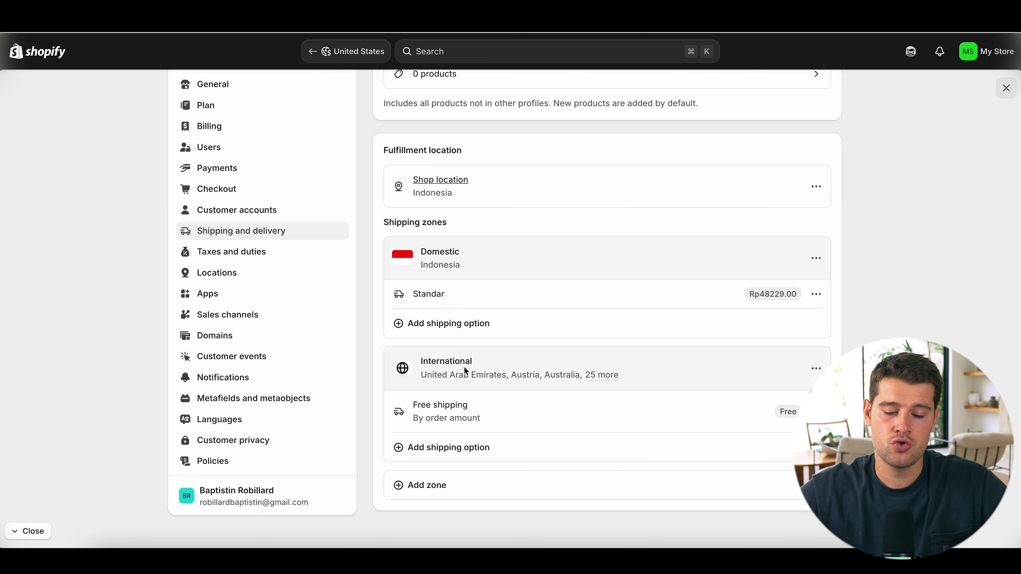
pyautogui.click(420, 485)
pyautogui.click(418, 164)
pyautogui.write('Europe countries')
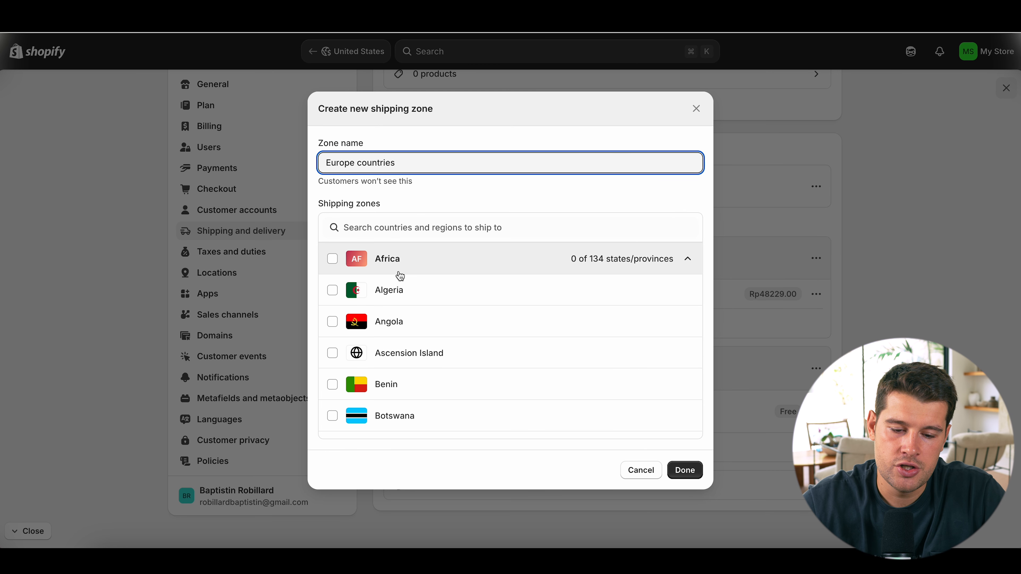
pyautogui.click(424, 235)
pyautogui.write('e')
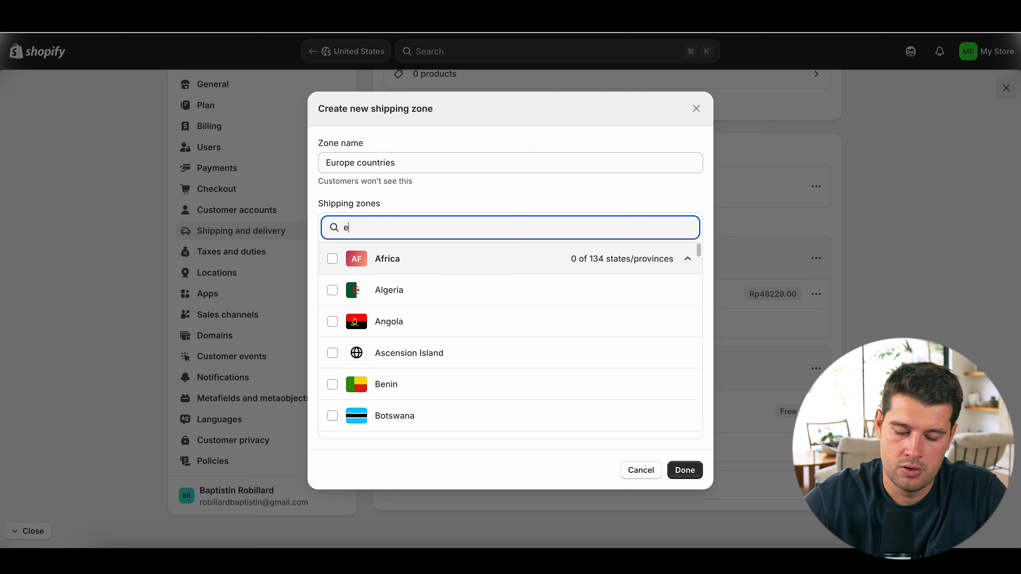
pyautogui.write('uee')
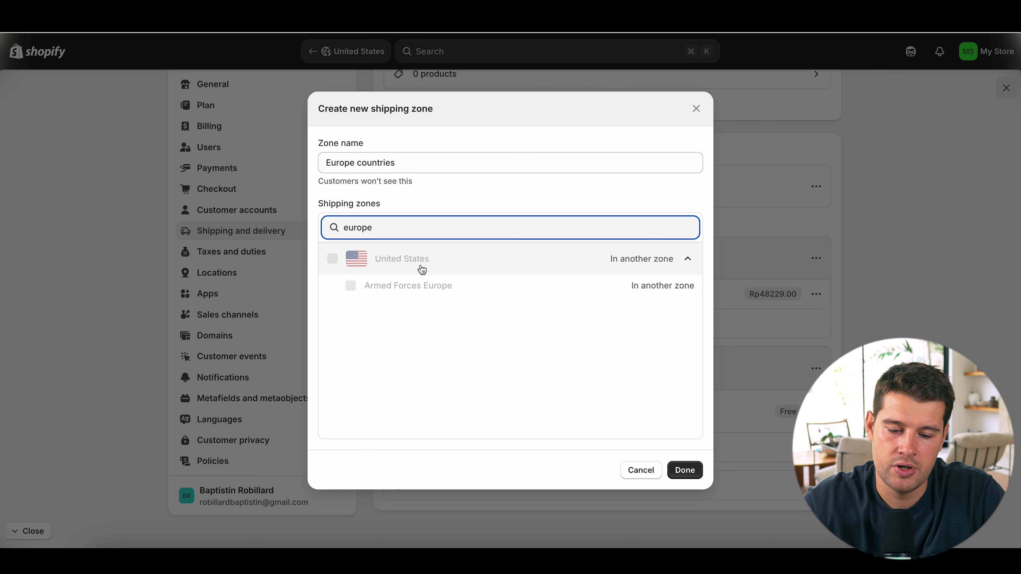
pyautogui.press('super+a')
pyautogui.press('BackSpace')
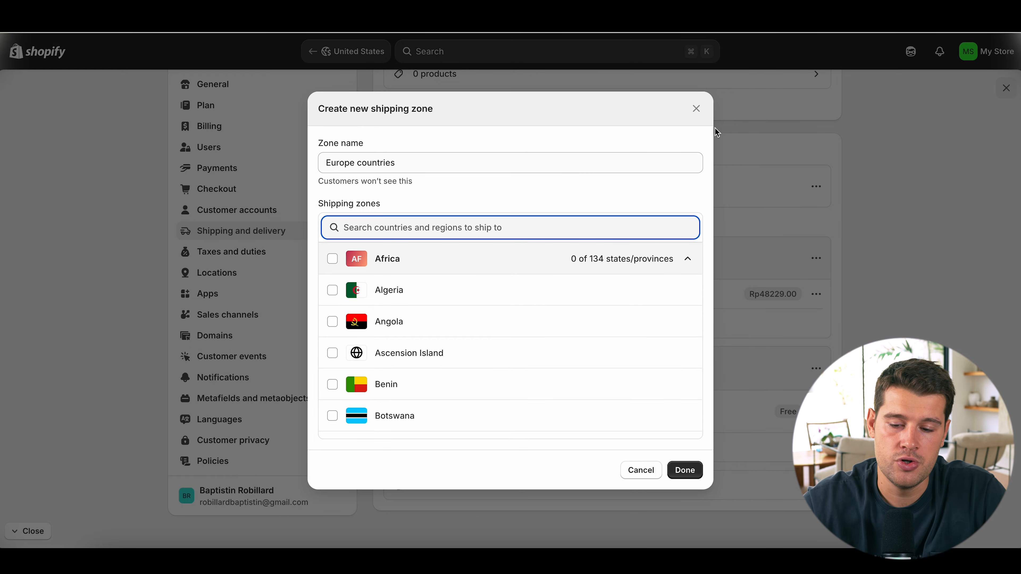
pyautogui.click(696, 109)
# Step: Remove France from the International shipping zone's regions and confirm the zone edit
pyautogui.moveTo(591, 375)
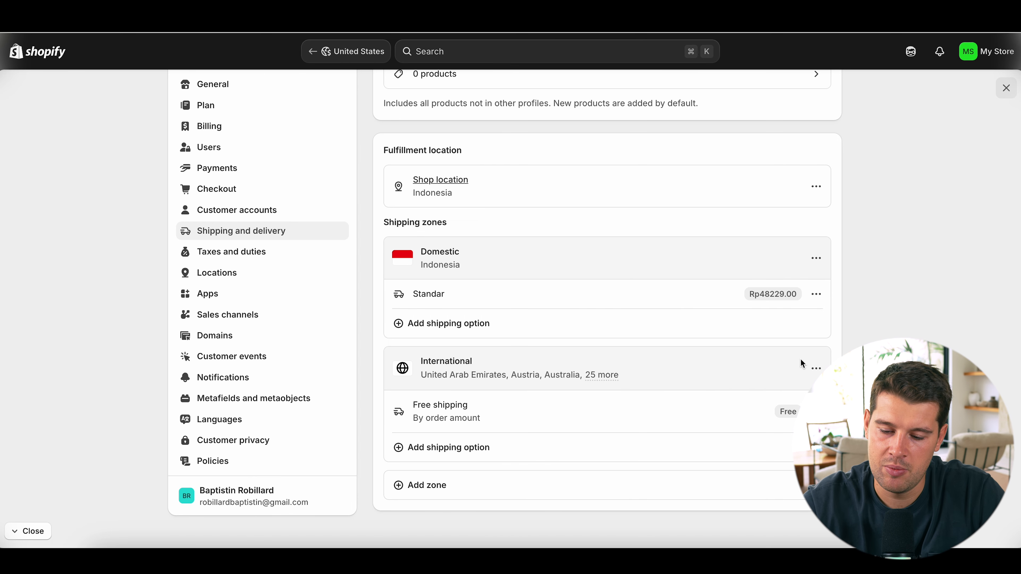
pyautogui.click(816, 369)
pyautogui.click(799, 407)
pyautogui.click(410, 226)
pyautogui.write('france')
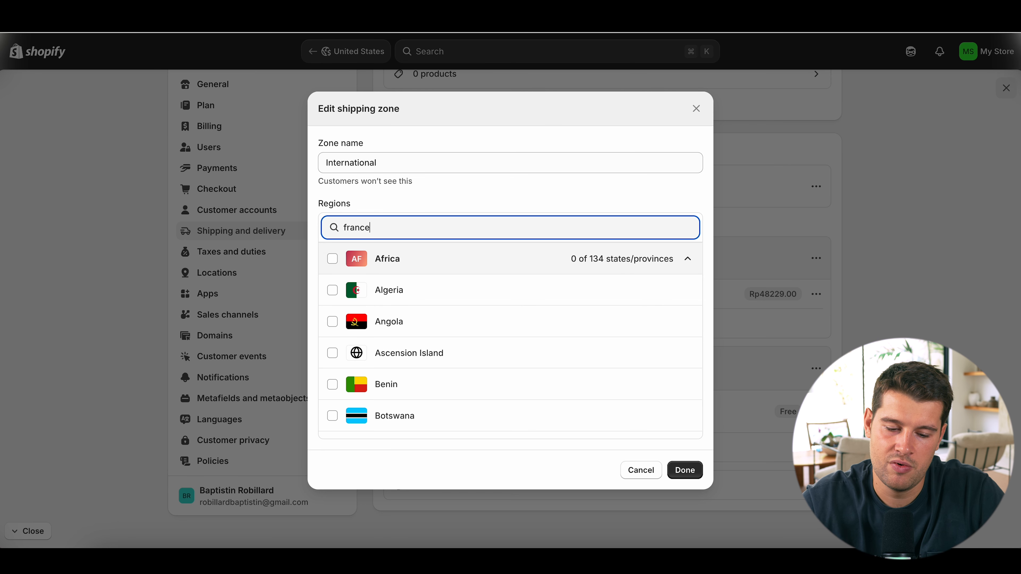
pyautogui.click(394, 261)
pyautogui.click(691, 472)
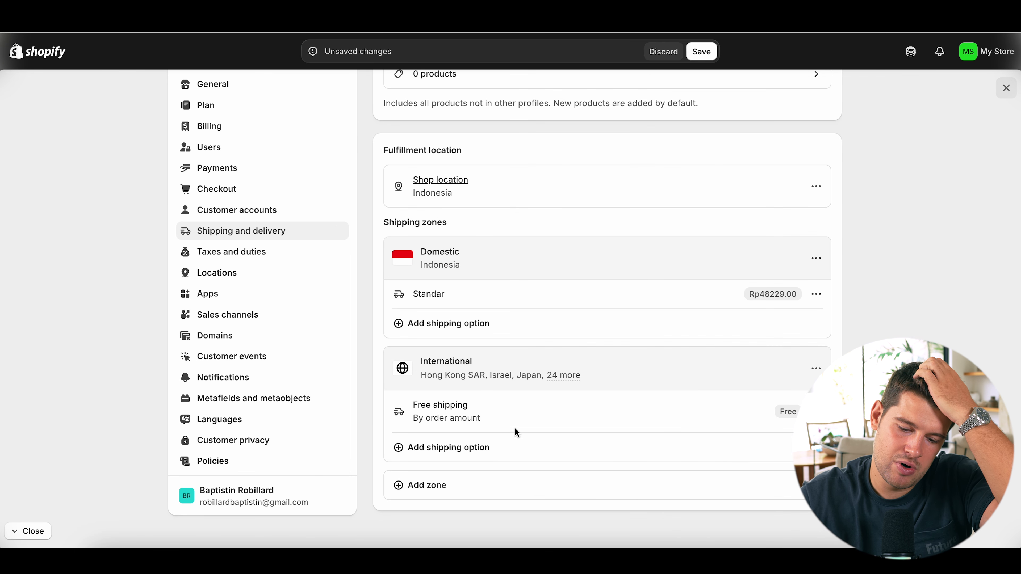